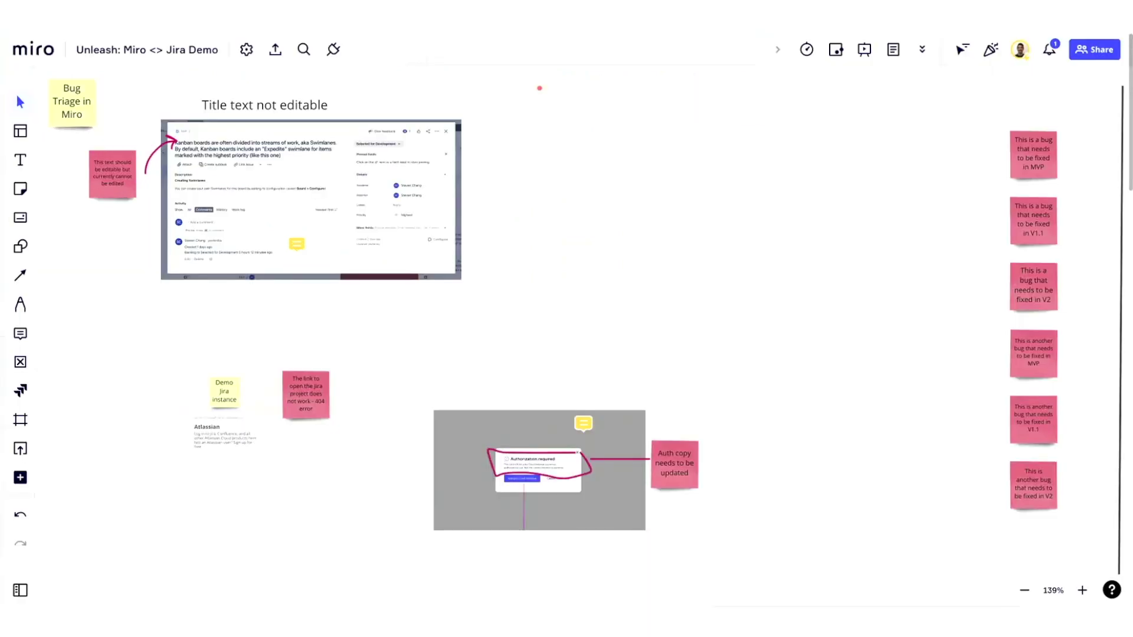
# Zoom in on the bug stickies and box-select the top four pink notes beside Triaged bugs
pyautogui.scroll(5, 322, 156)
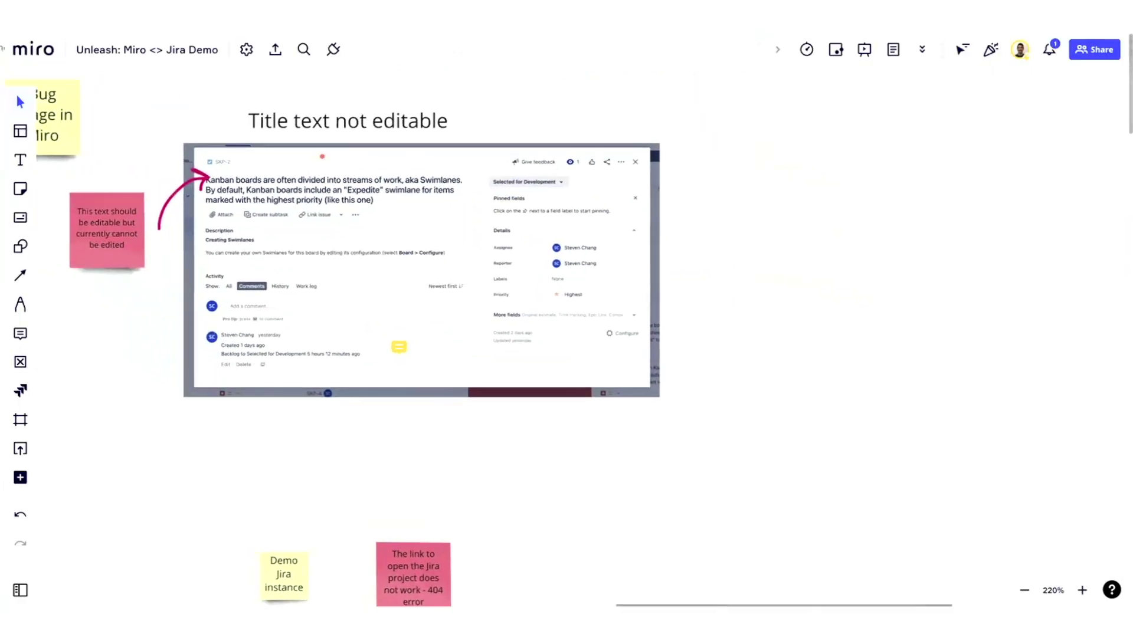
pyautogui.scroll(-3, 323, 157)
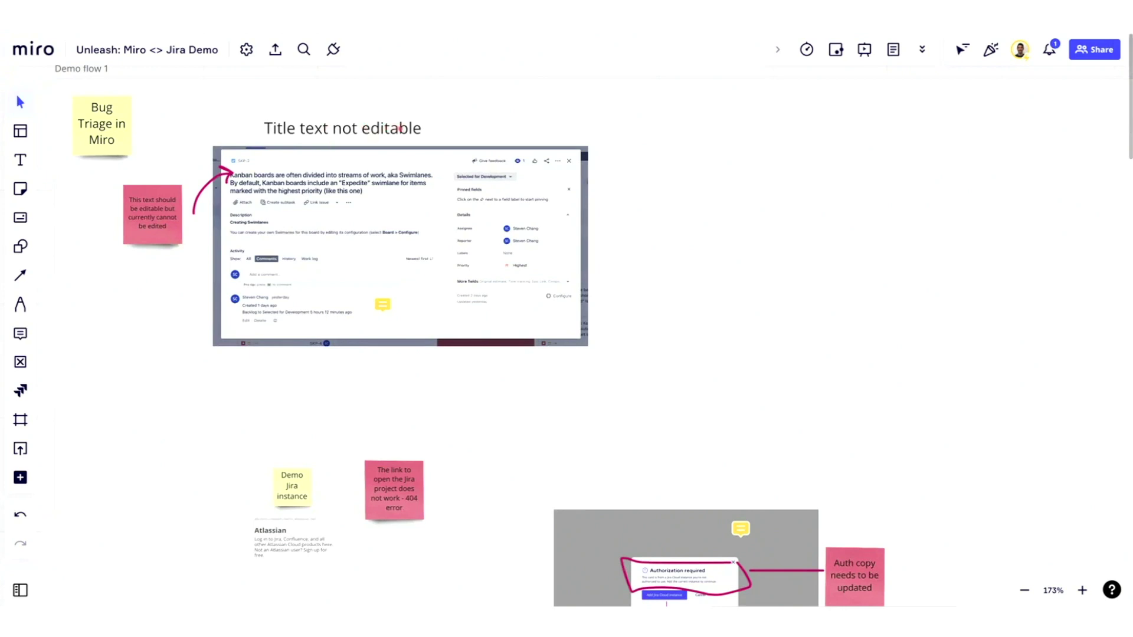
pyautogui.scroll(-1, 376, 271)
pyautogui.hscroll(5, 376, 271)
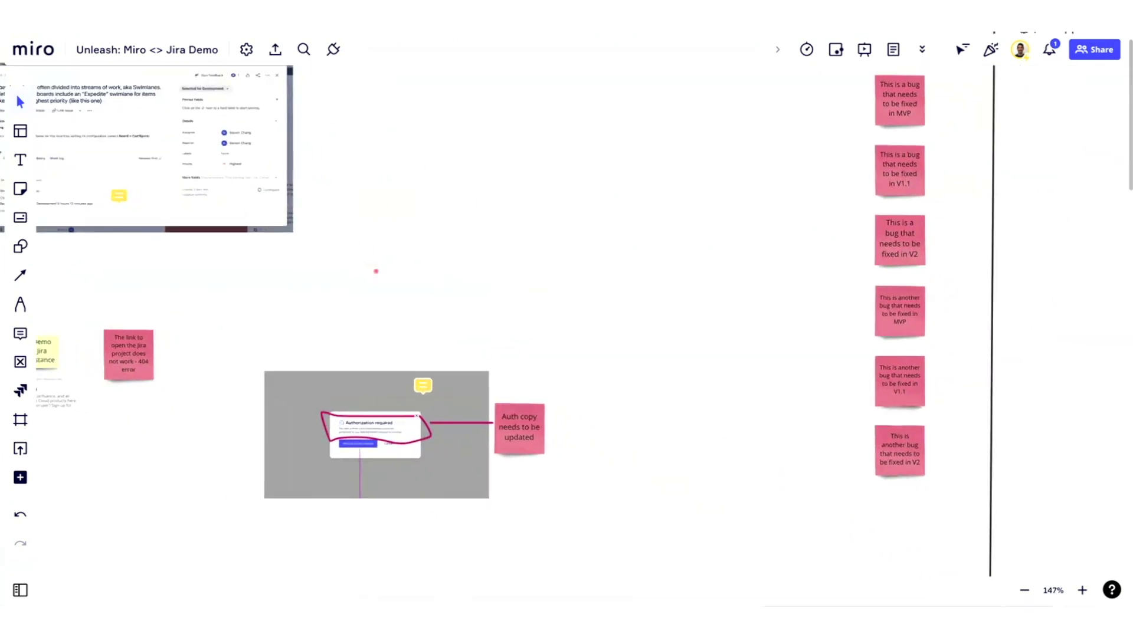
pyautogui.hscroll(2, 827, 295)
pyautogui.scroll(5, 926, 118)
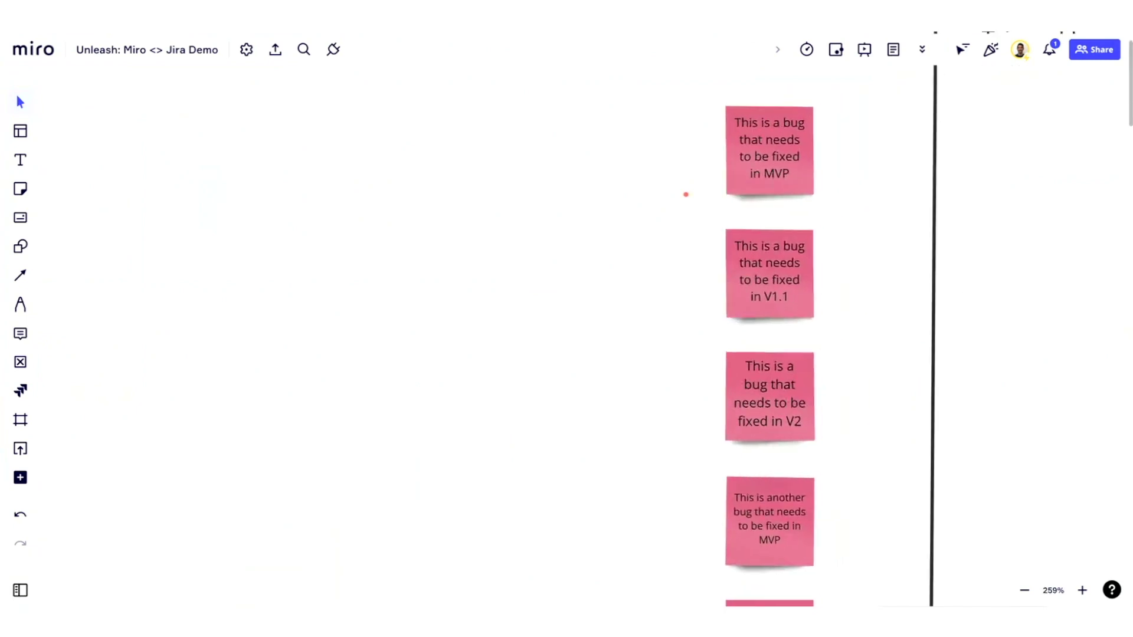
pyautogui.scroll(-3, 686, 194)
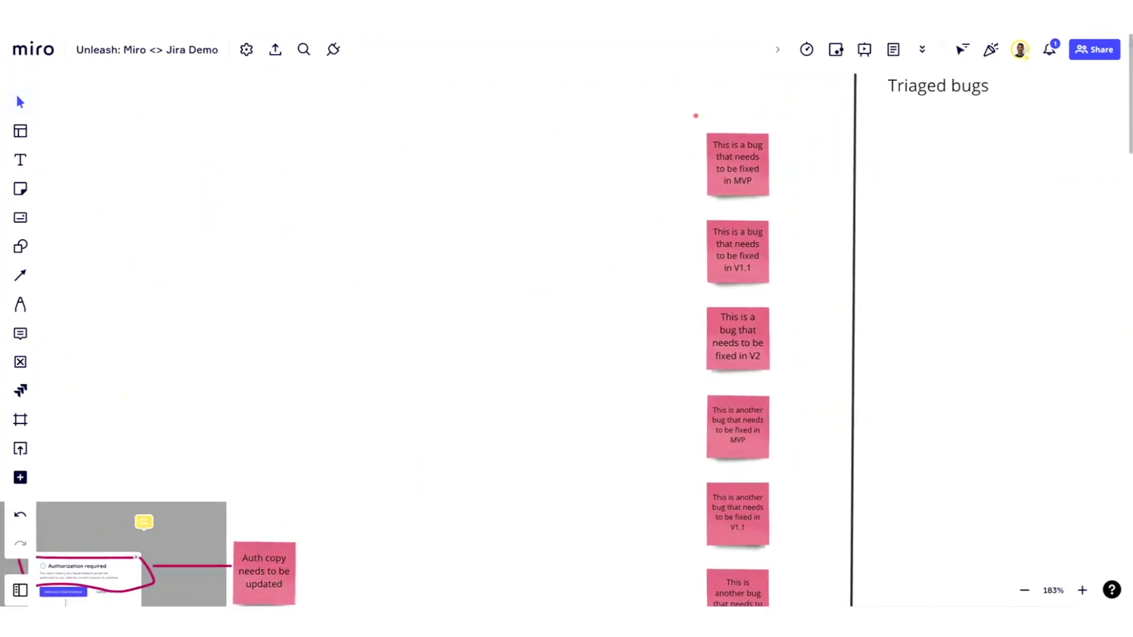
pyautogui.moveTo(687, 121); pyautogui.dragTo(778, 464)
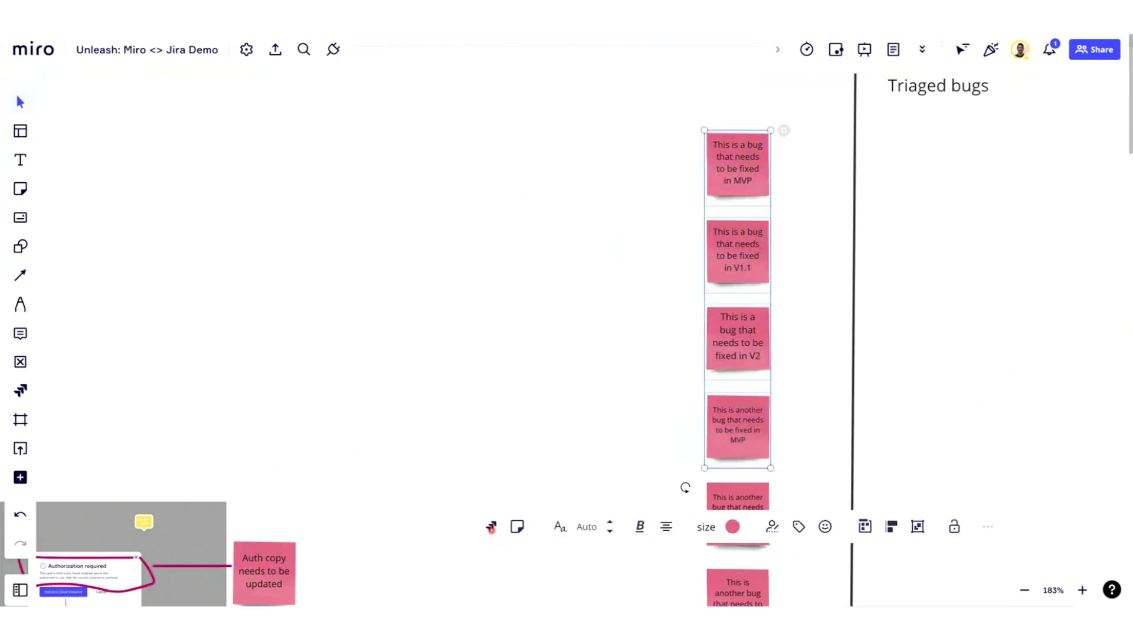
# Convert the four selected bug notes into Jira issues of type Task in the Miro <> Jira Demo project
pyautogui.click(491, 526)
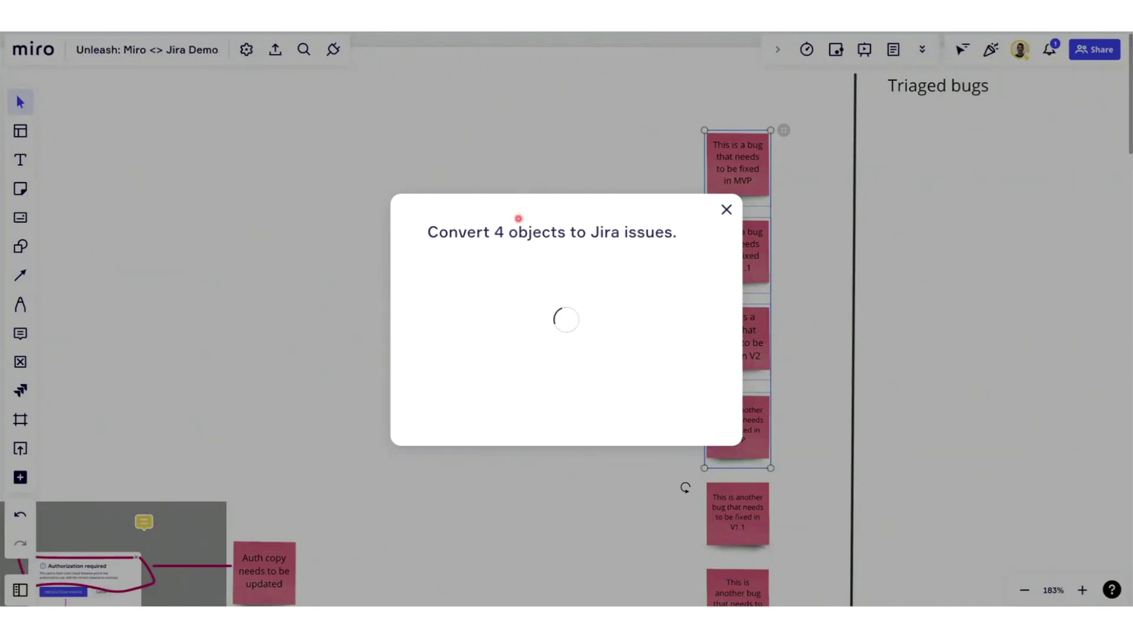
pyautogui.click(495, 245)
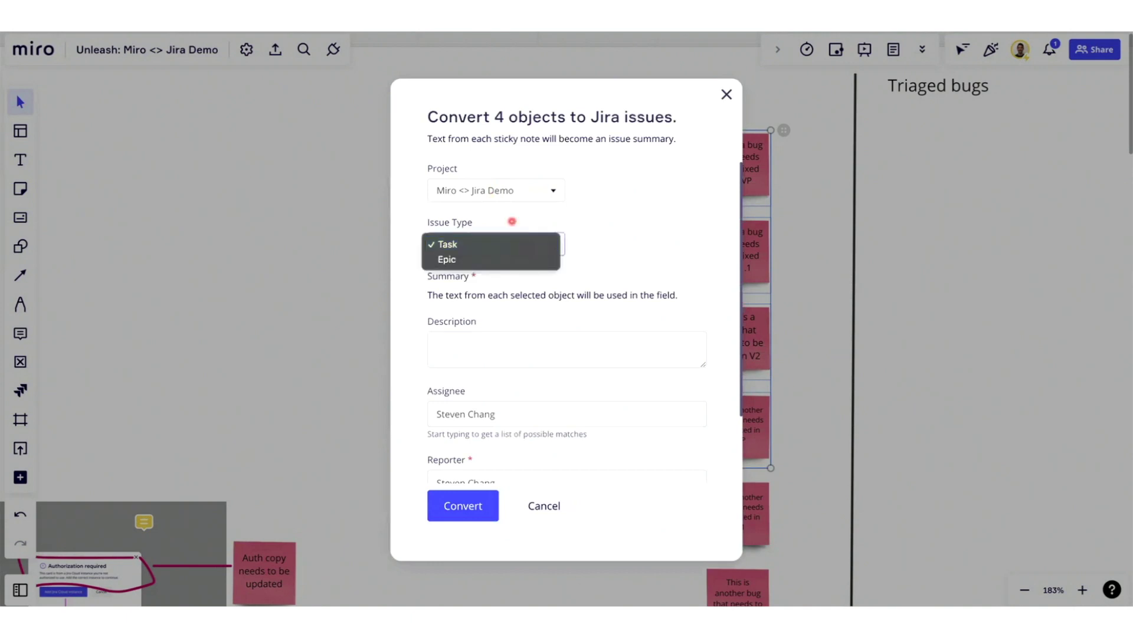
pyautogui.press('Escape')
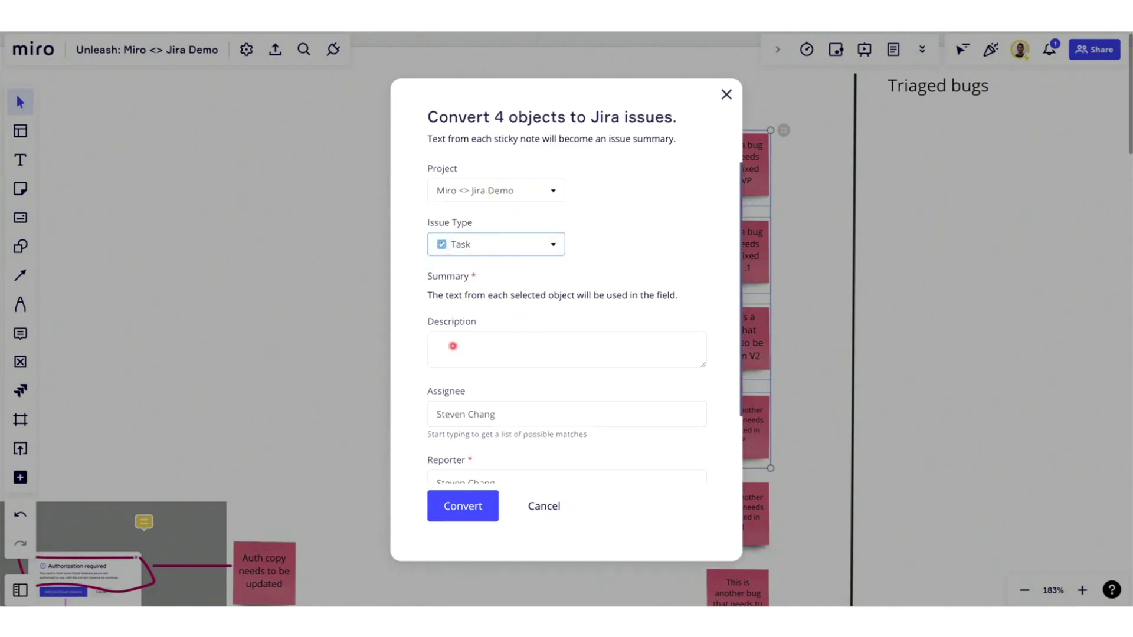
pyautogui.click(453, 345)
pyautogui.scroll(-2, 481, 357)
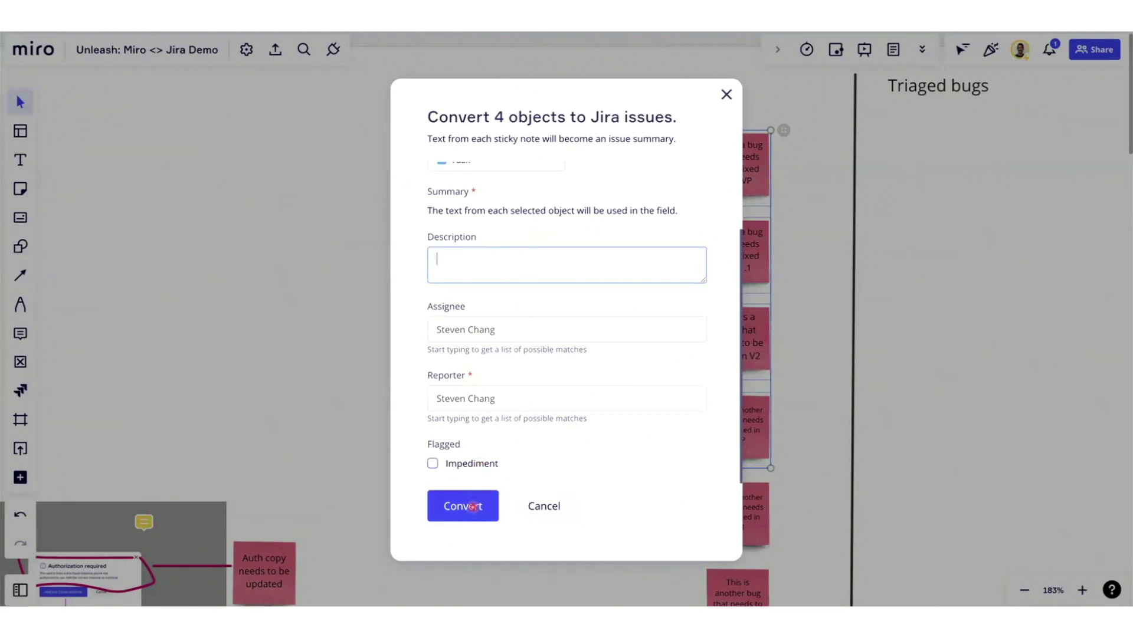
pyautogui.click(472, 506)
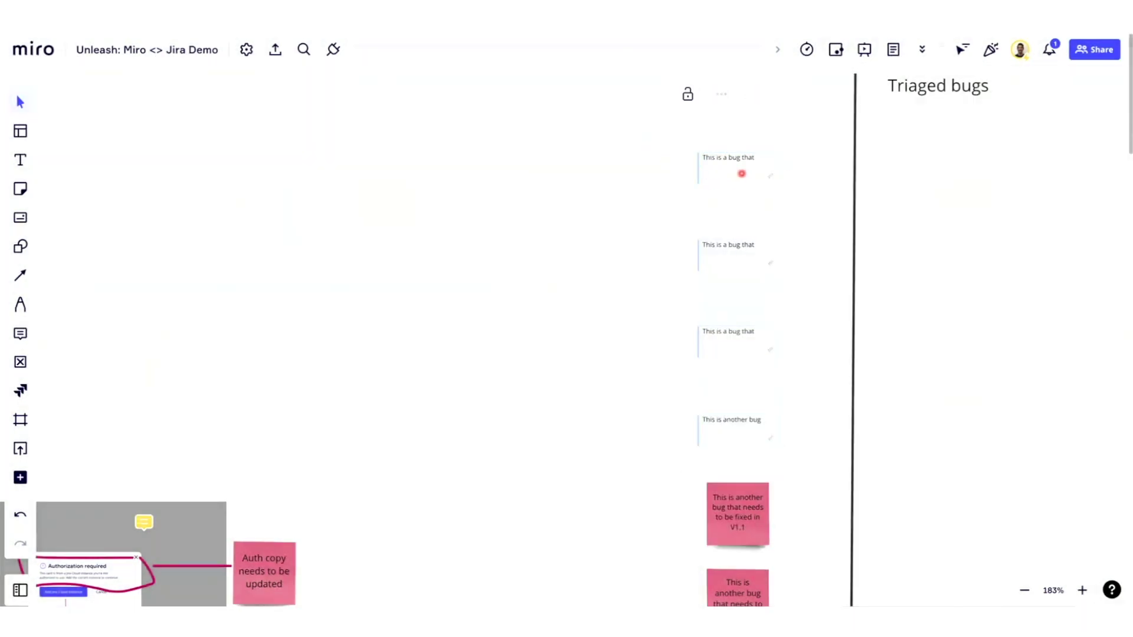
# Drag TEST-2 up under TEST-1, then TEST-3 under TEST-2, stacking the Jira cards
pyautogui.scroll(5, 730, 167)
pyautogui.moveTo(741, 352); pyautogui.dragTo(743, 256)
pyautogui.moveTo(745, 527); pyautogui.dragTo(741, 330)
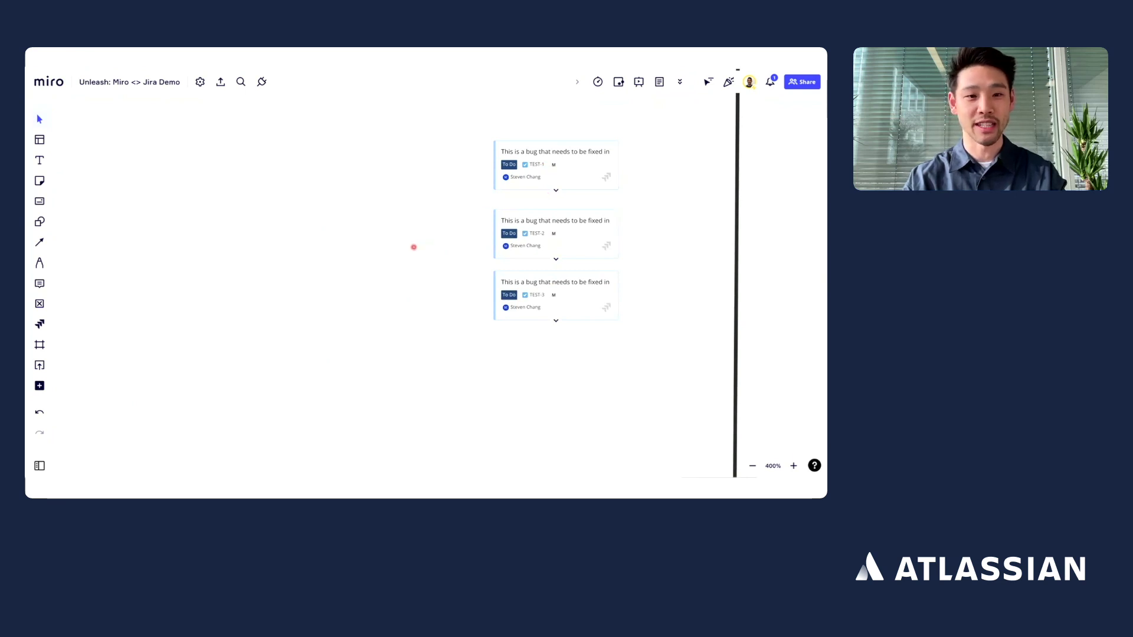
pyautogui.scroll(-5, 413, 247)
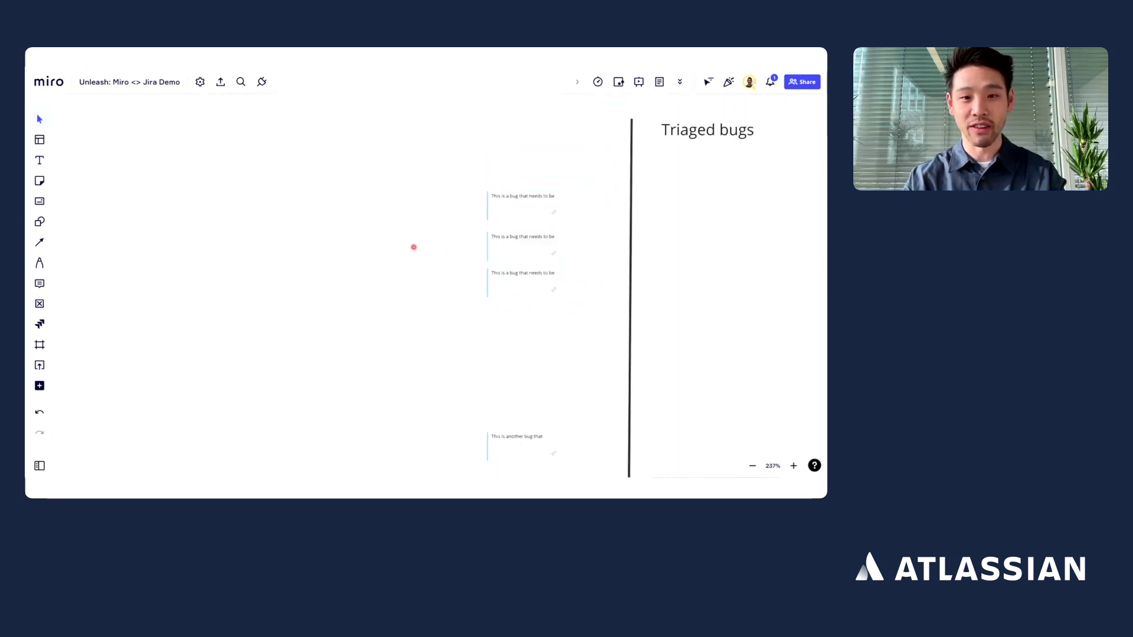
pyautogui.scroll(2, 414, 247)
pyautogui.scroll(2, 469, 201)
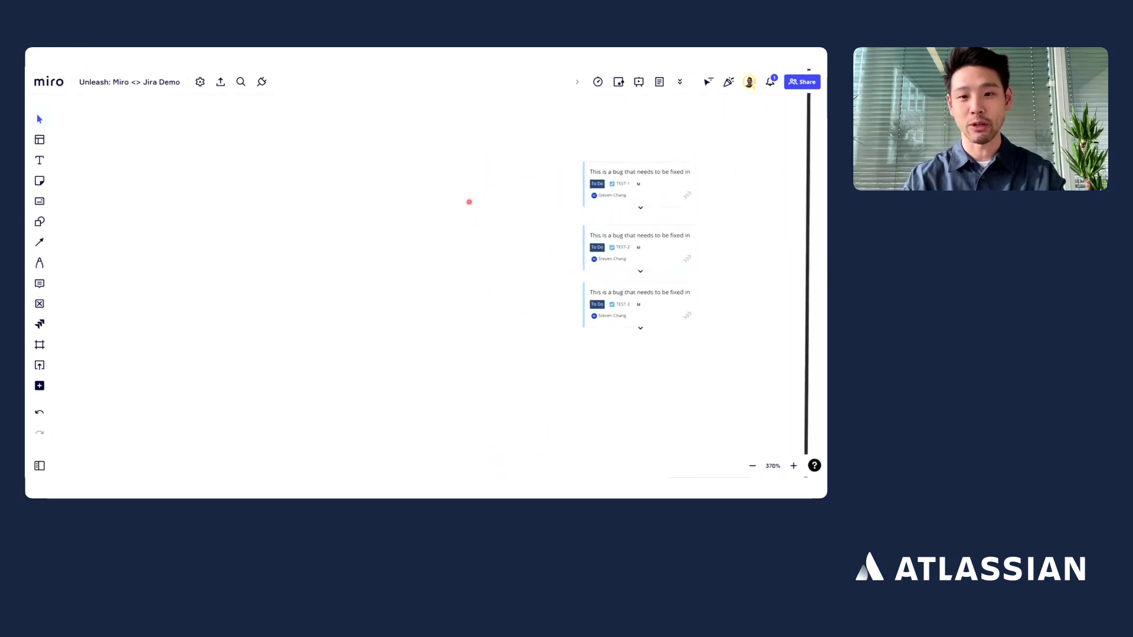
pyautogui.scroll(-1, 498, 211)
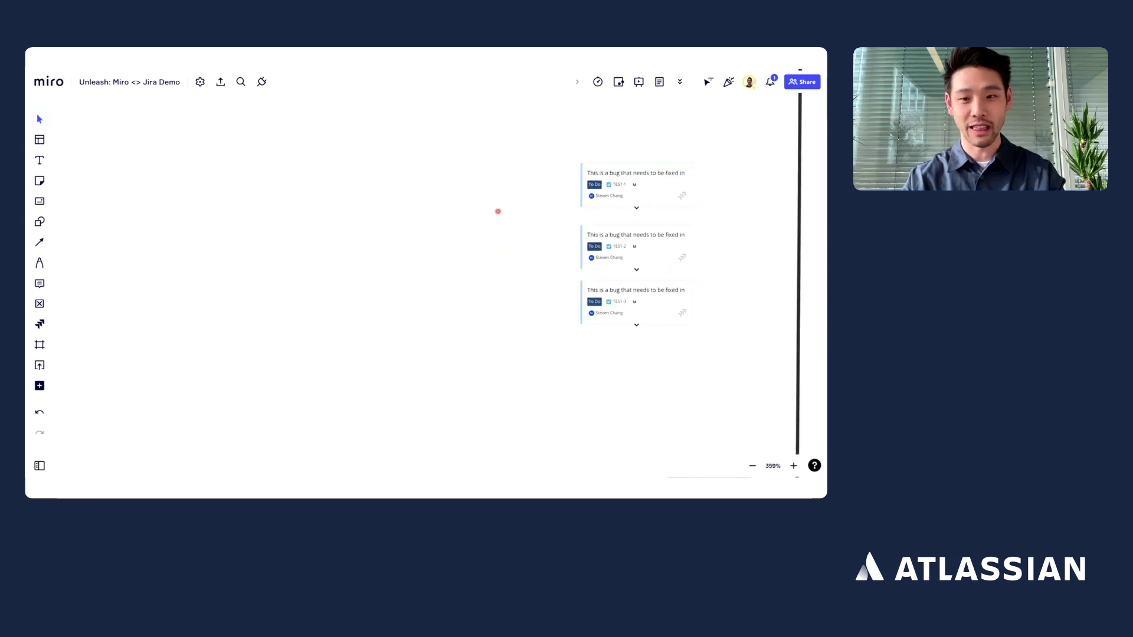
pyautogui.scroll(-2, 497, 212)
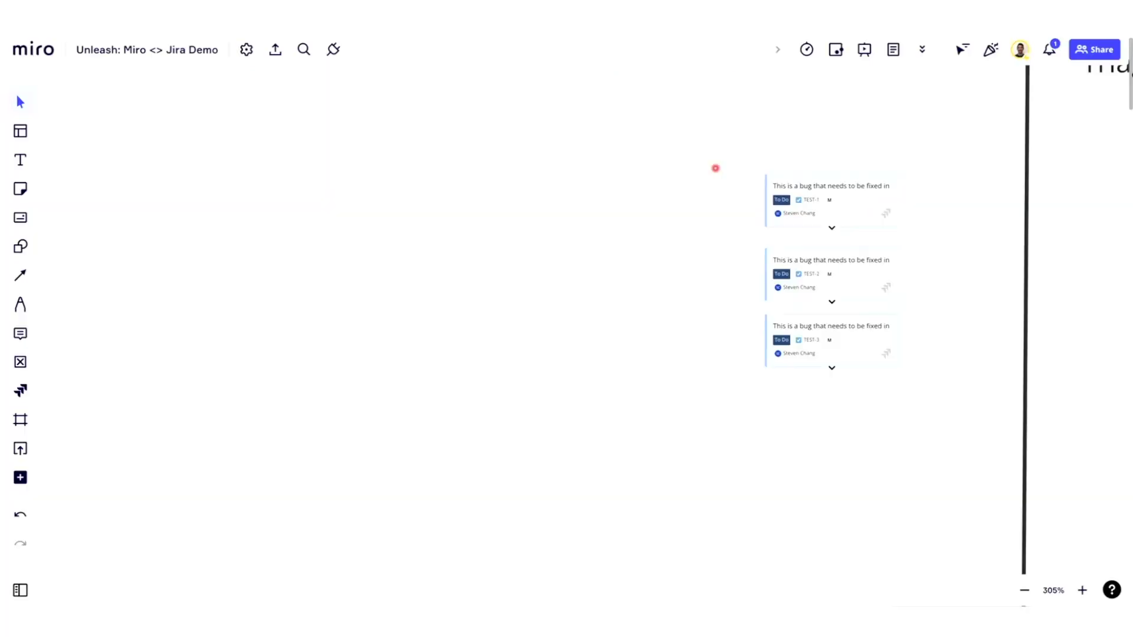
# Pan the canvas to Demo flow 2, showing the empty drop frame and the Sprint plan
pyautogui.scroll(-5, 715, 169)
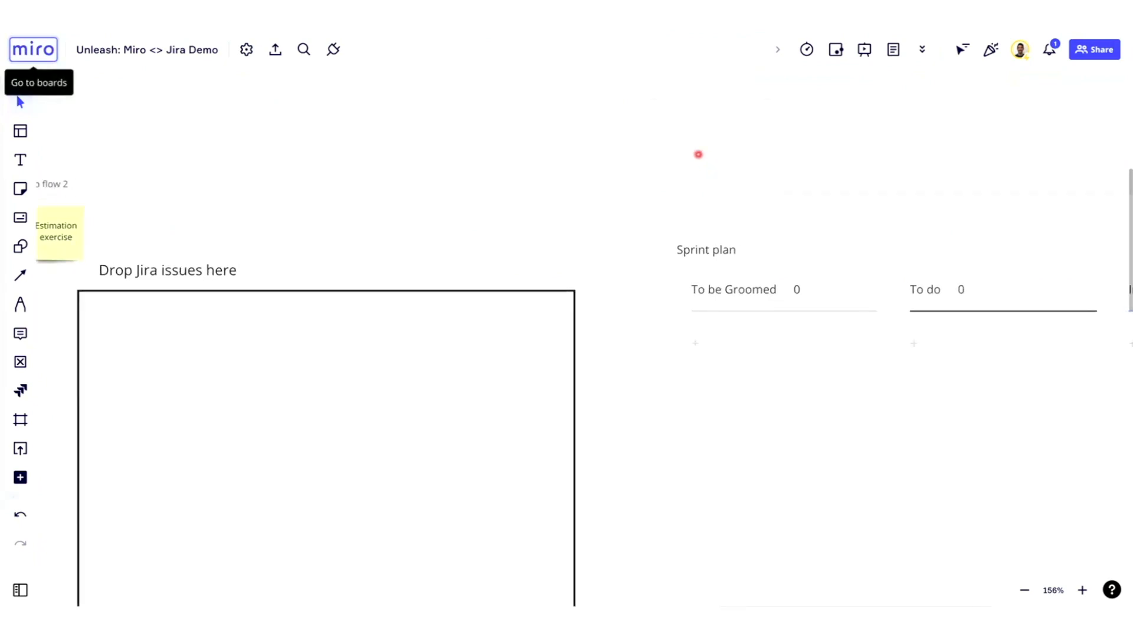
pyautogui.scroll(-5, 654, 160)
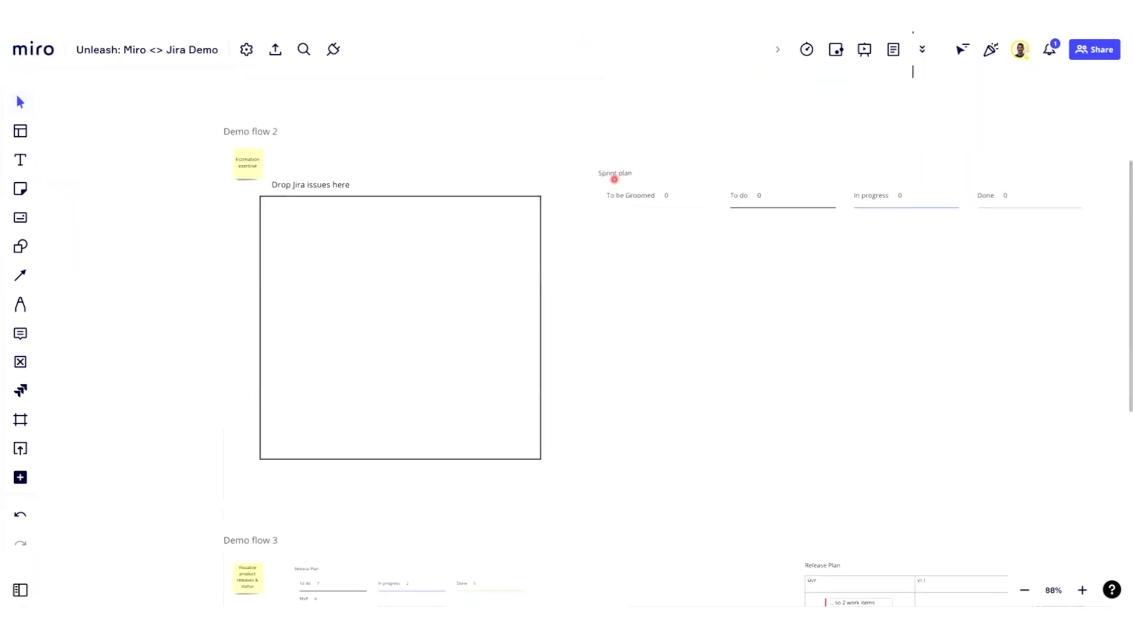
pyautogui.hscroll(3, 615, 179)
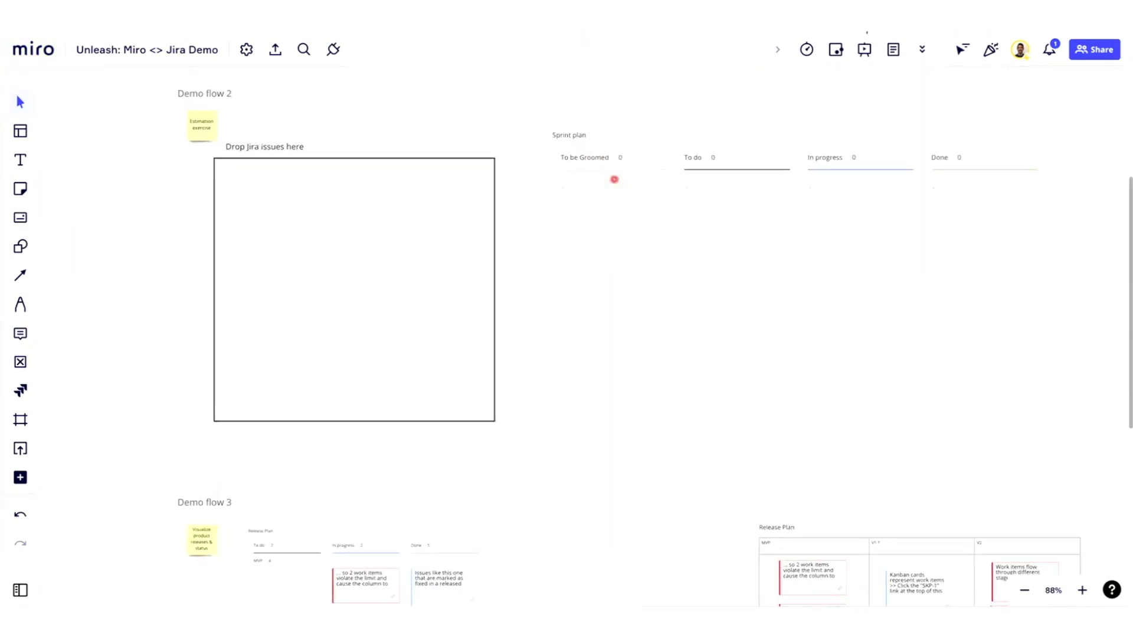
pyautogui.scroll(5, 411, 218)
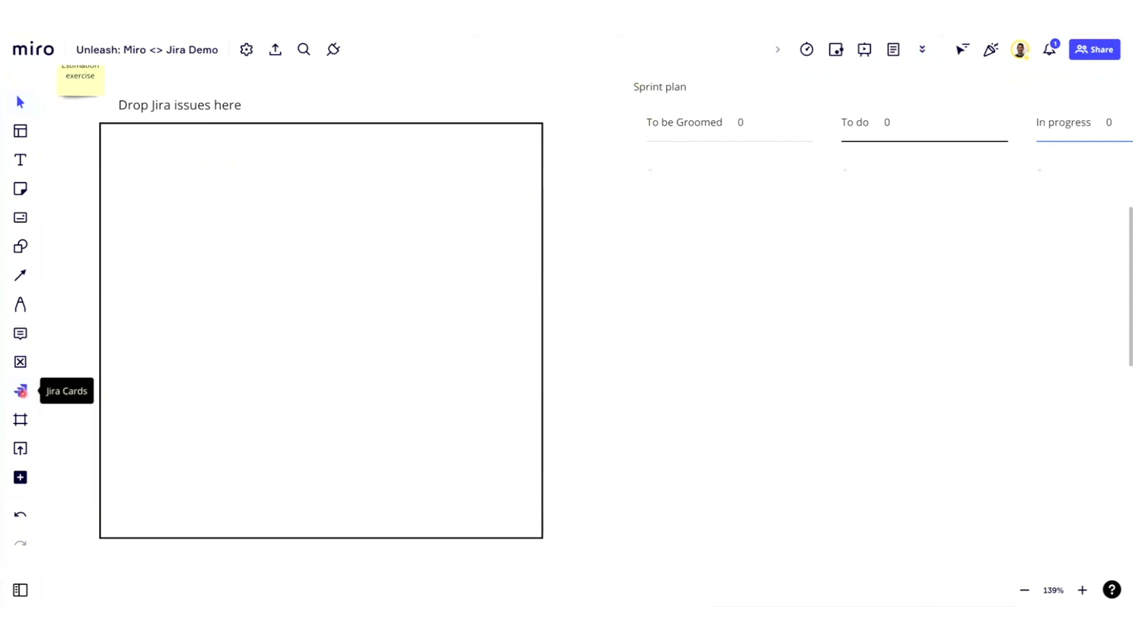
# Import SKP-3, SKP-1, SKP-5 and SKP-4 using the starred JQL demo filter, selecting all four
pyautogui.click(21, 390)
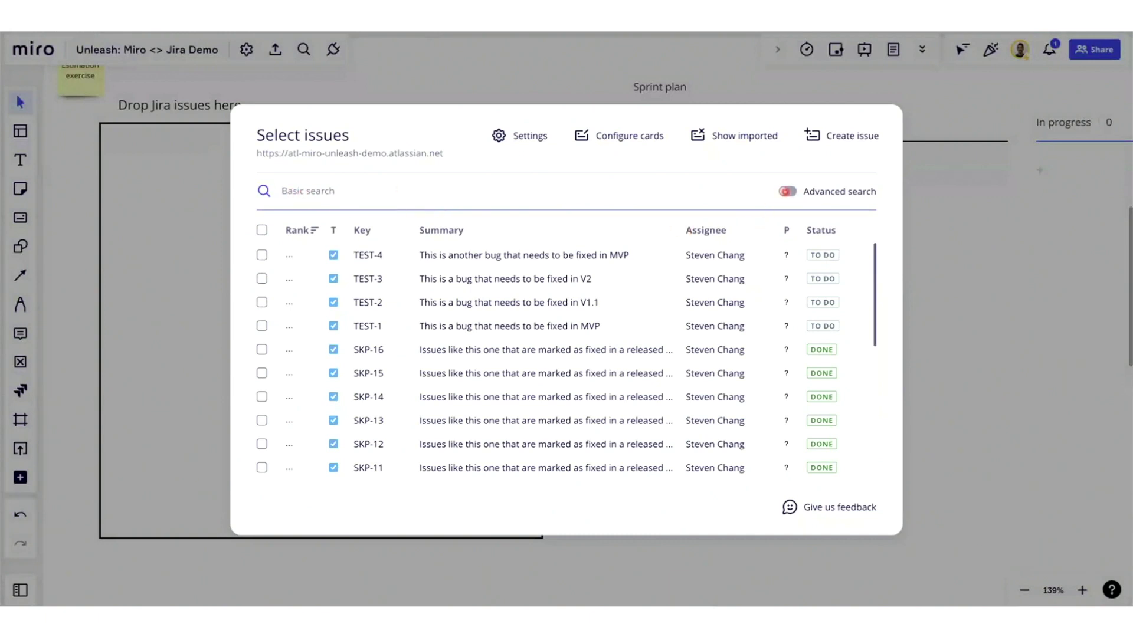
pyautogui.click(786, 192)
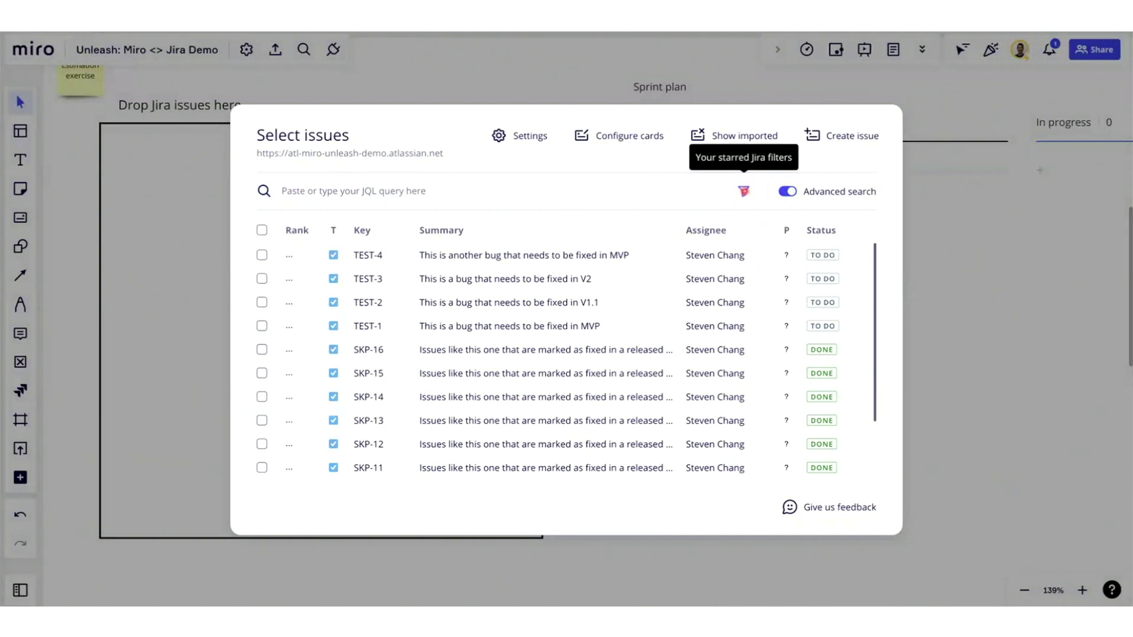
pyautogui.click(744, 190)
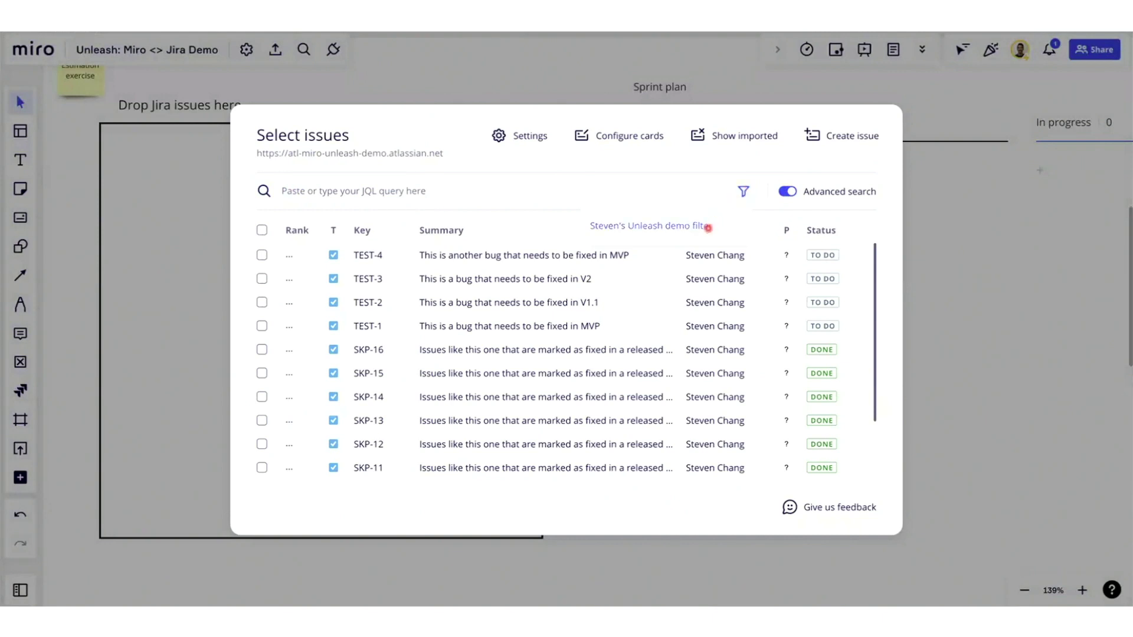
pyautogui.click(672, 226)
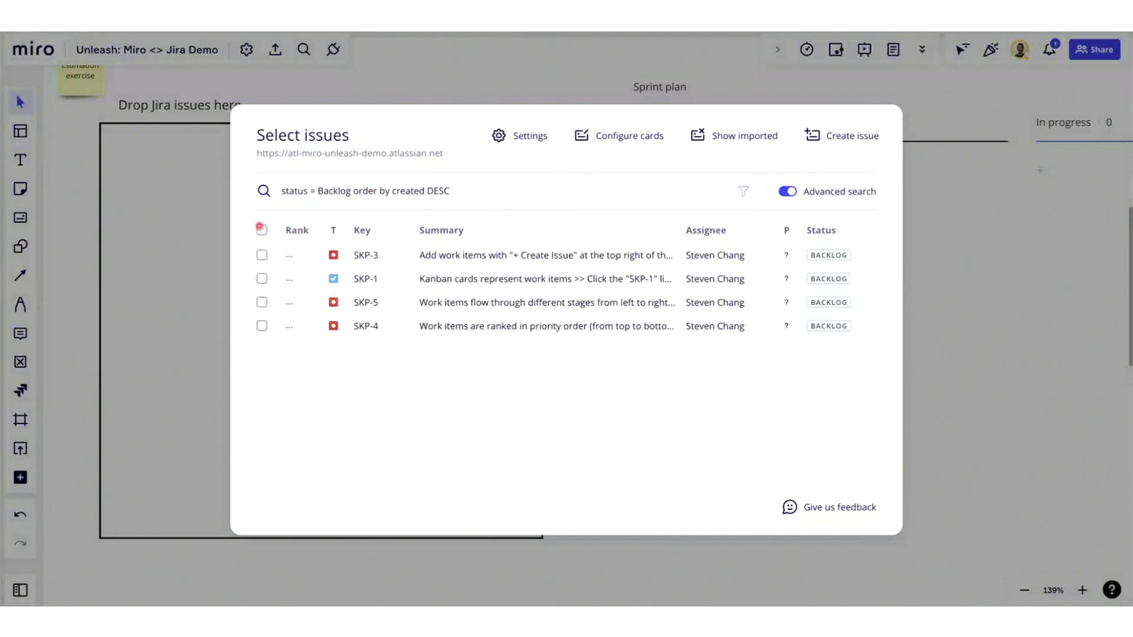
pyautogui.click(262, 230)
pyautogui.click(287, 493)
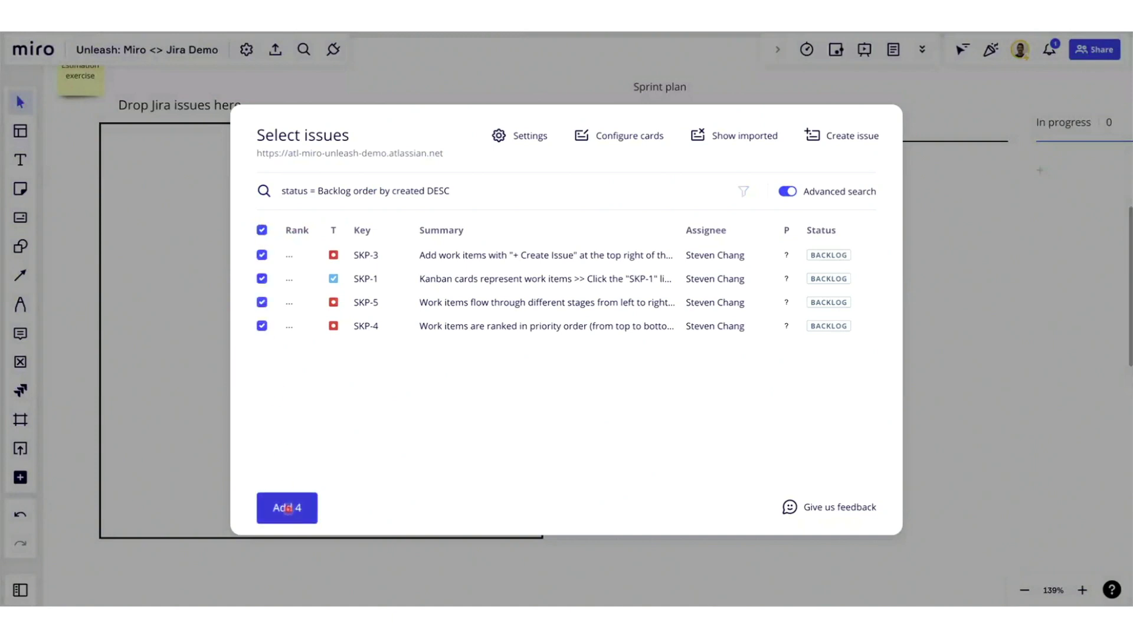
# Stack cards SKP-3, SKP-1, SKP-4 and SKP-5 in the Sprint plan's To be Groomed column
pyautogui.scroll(-4, 450, 201)
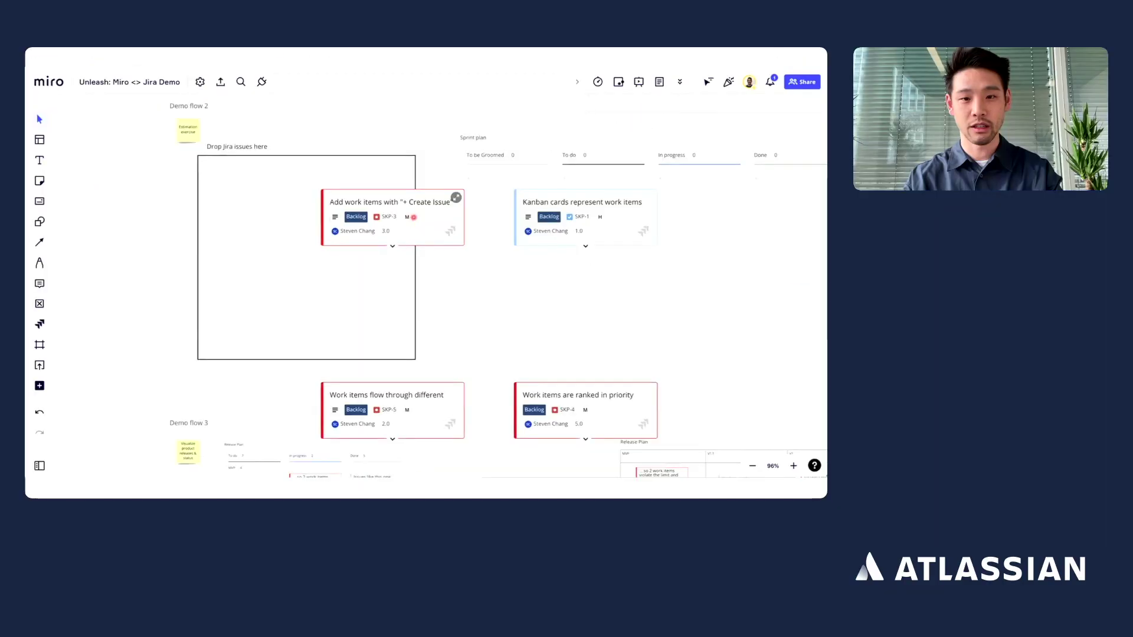
pyautogui.moveTo(413, 217); pyautogui.dragTo(507, 187)
pyautogui.moveTo(597, 202); pyautogui.dragTo(519, 217)
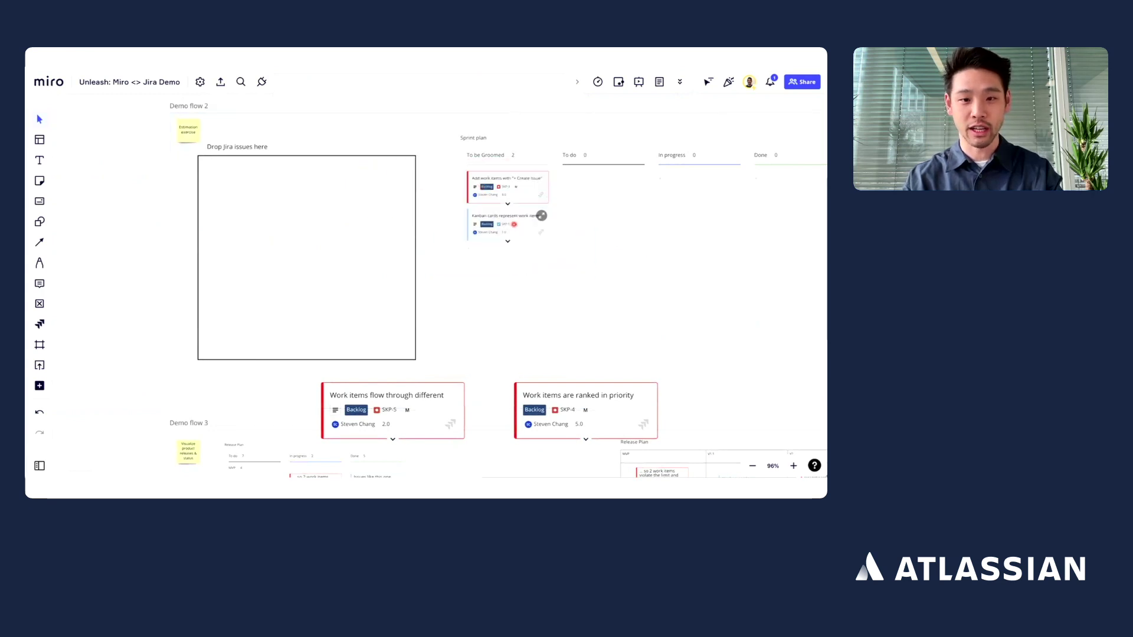
pyautogui.moveTo(570, 391); pyautogui.dragTo(502, 247)
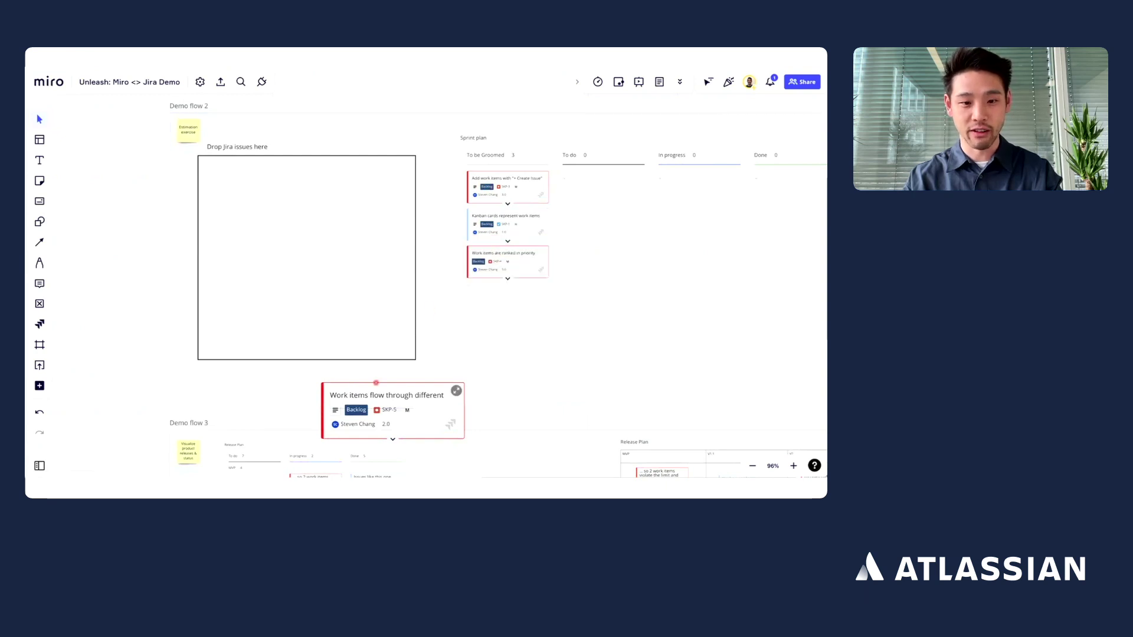
pyautogui.moveTo(380, 391); pyautogui.dragTo(509, 277)
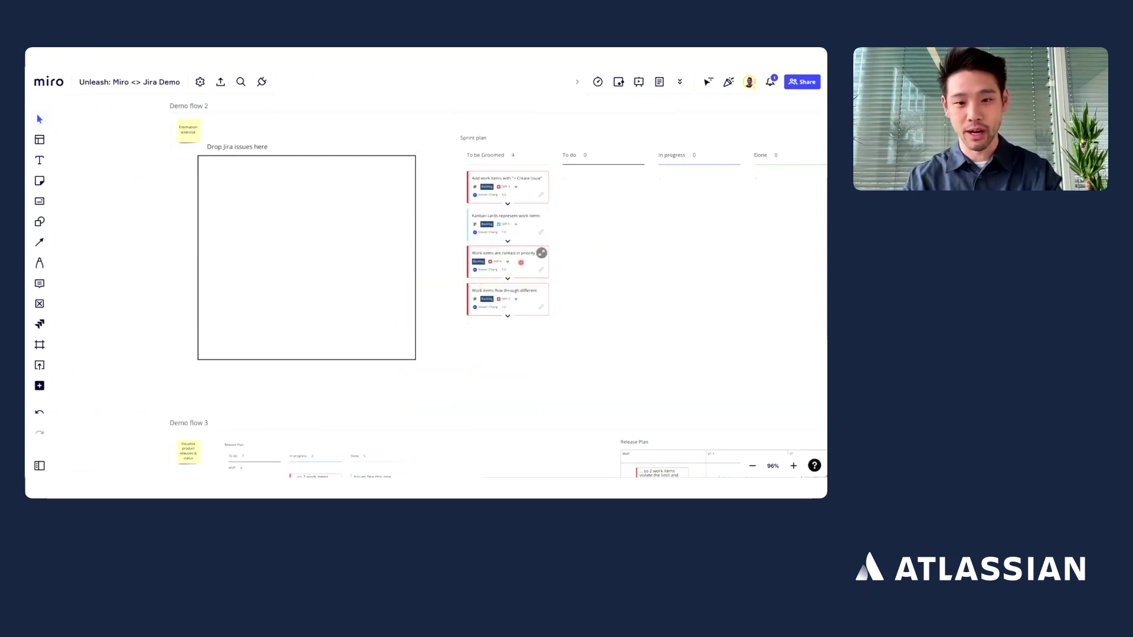
pyautogui.hscroll(2, 567, 236)
pyautogui.scroll(3, 576, 217)
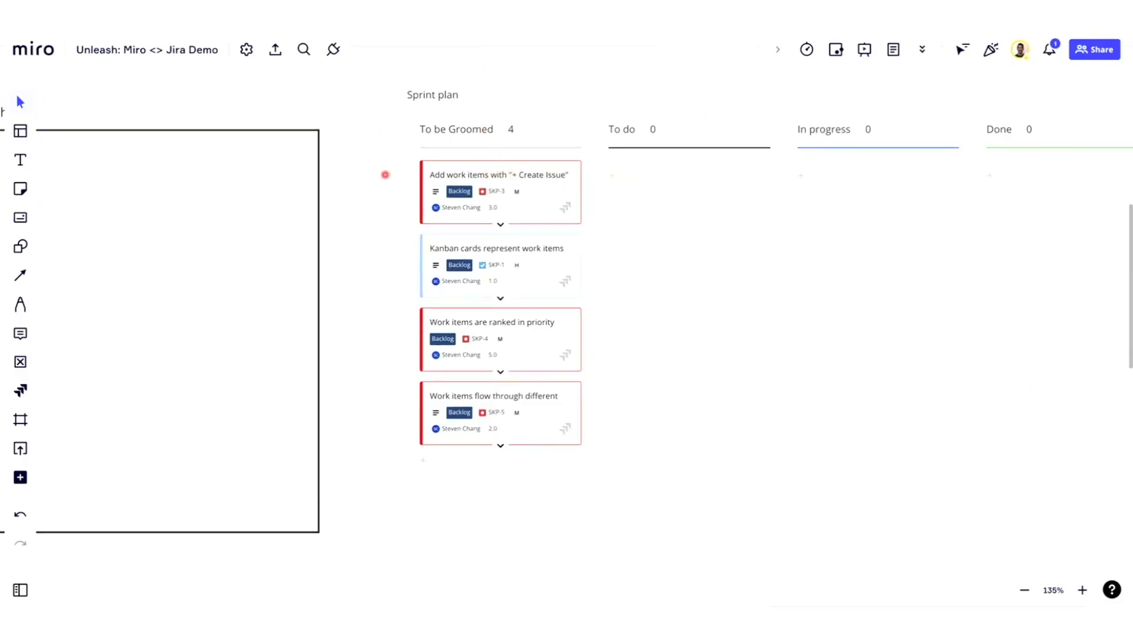
# Start a new session in the Estimation app
pyautogui.click(920, 50)
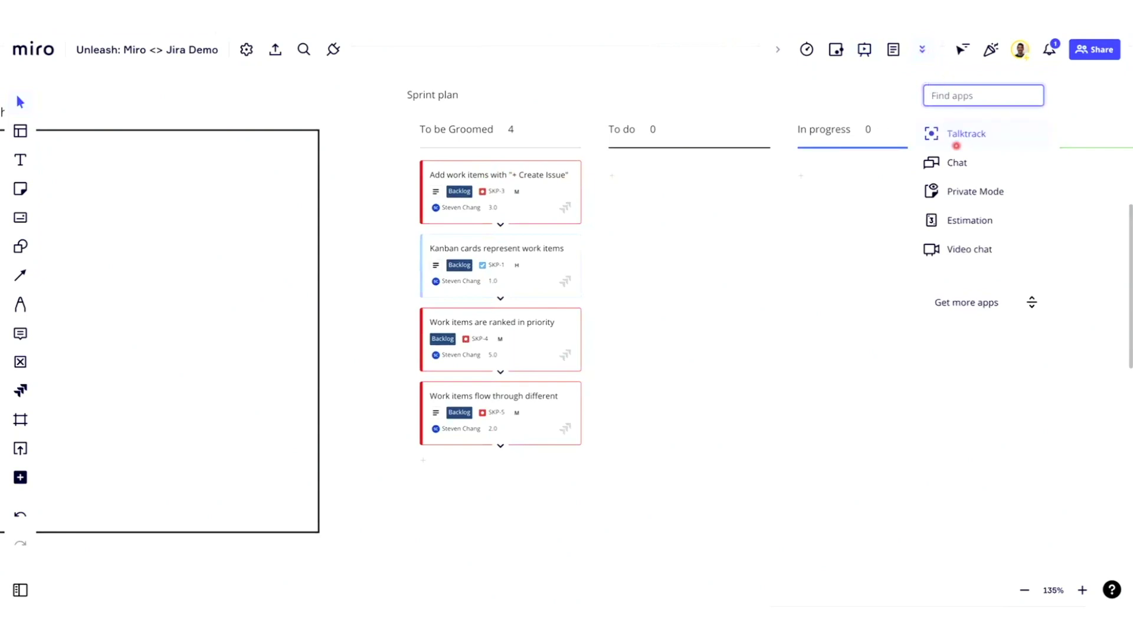
pyautogui.click(987, 223)
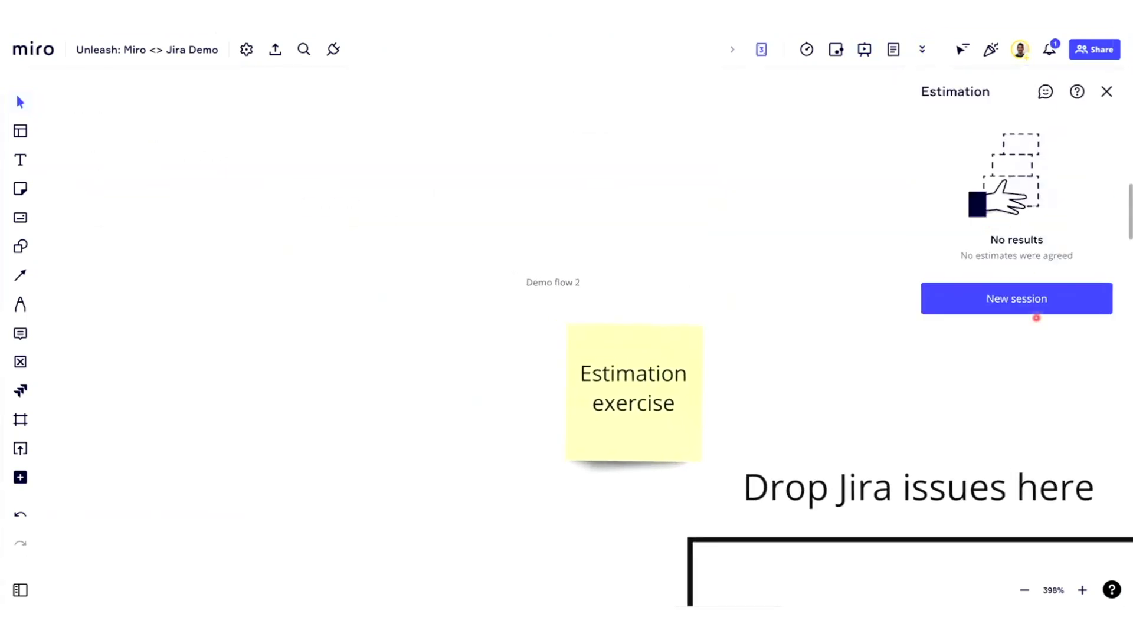
pyautogui.click(1025, 299)
pyautogui.click(999, 328)
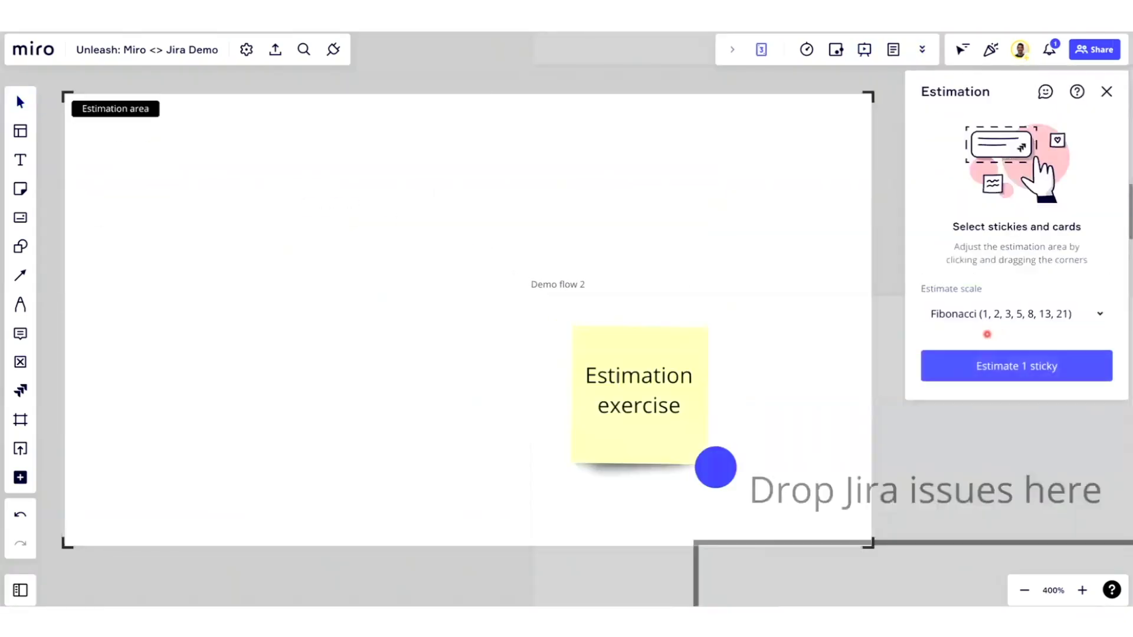
# Frame the four To be Groomed cards with the estimation area, launch and join estimation, then close the panel
pyautogui.hscroll(5, 821, 273)
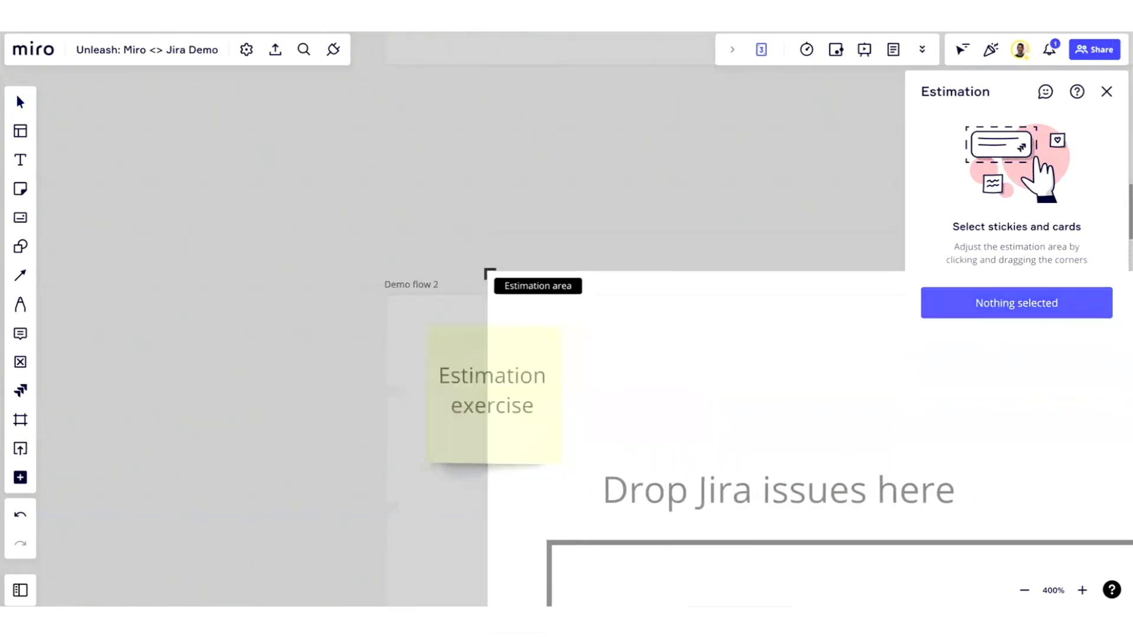
pyautogui.scroll(-10, 886, 241)
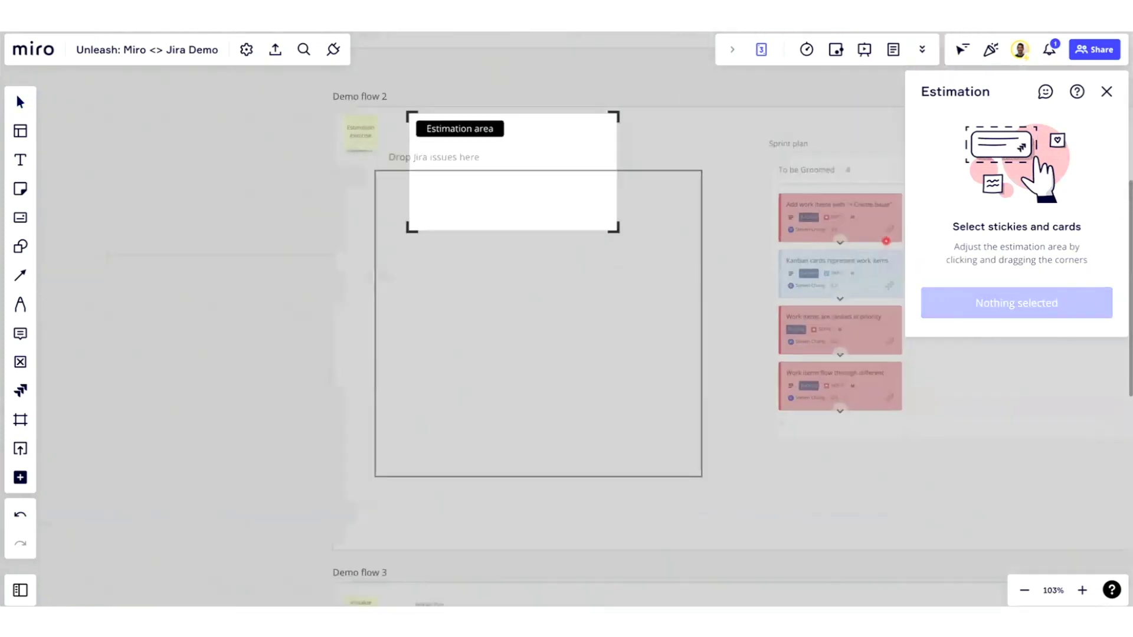
pyautogui.moveTo(263, 118); pyautogui.dragTo(579, 183)
pyautogui.moveTo(622, 288); pyautogui.dragTo(625, 377)
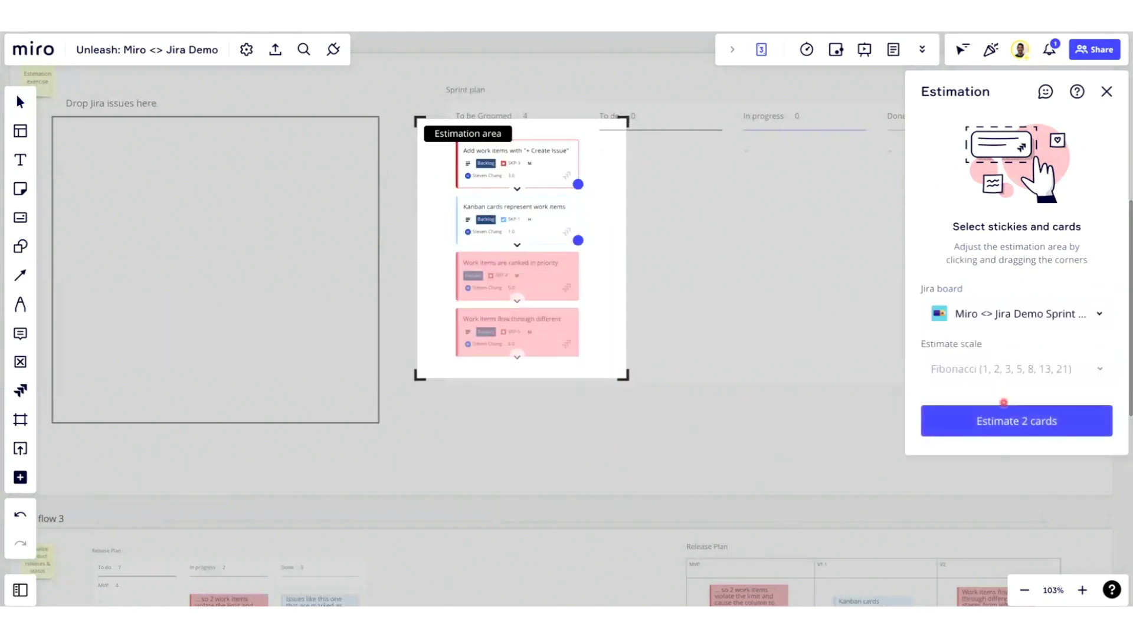
pyautogui.click(1028, 422)
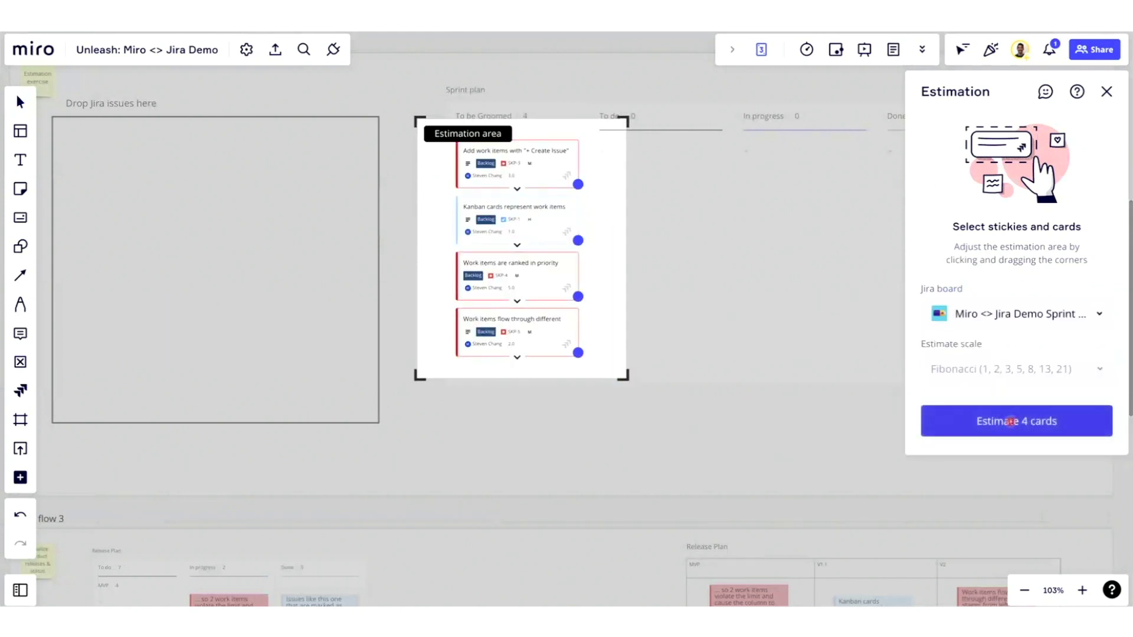
pyautogui.click(1015, 421)
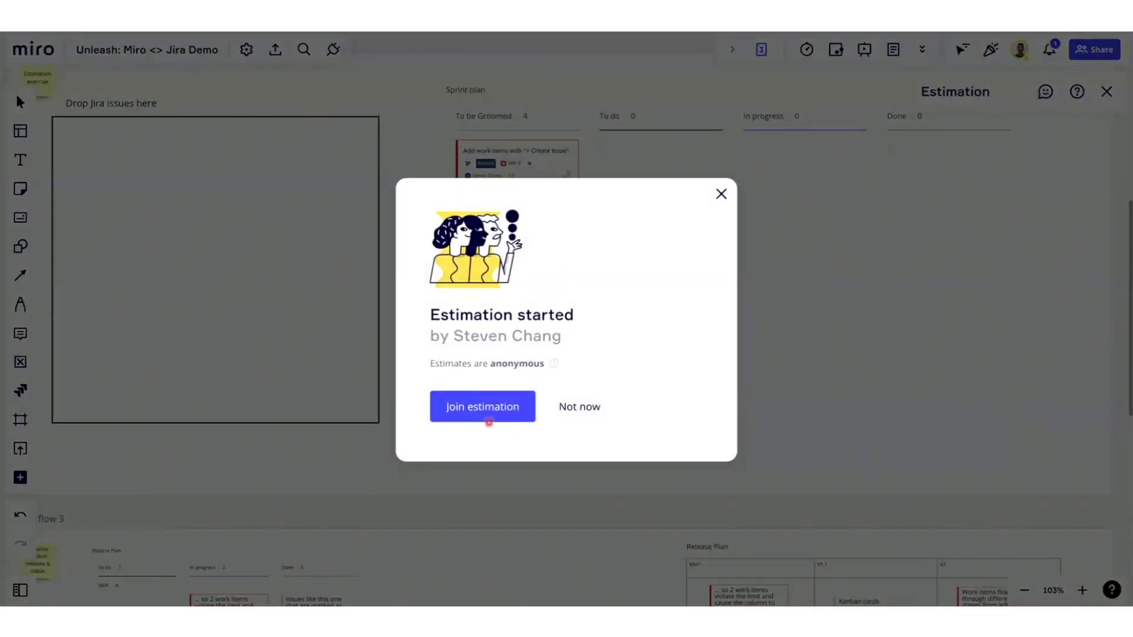
pyautogui.click(488, 420)
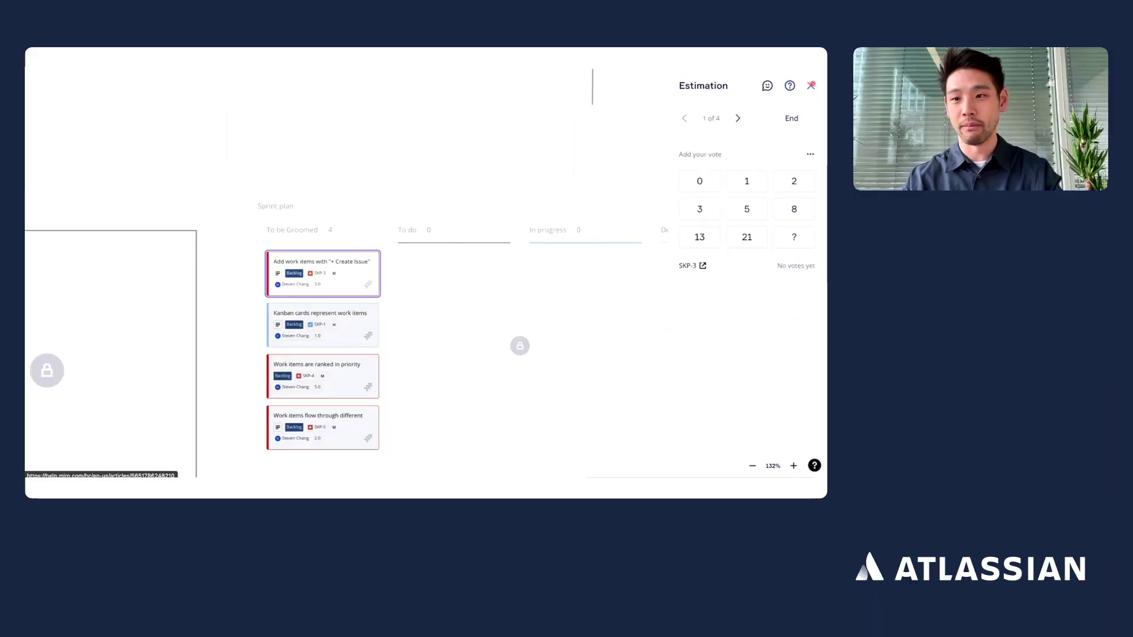
pyautogui.click(811, 86)
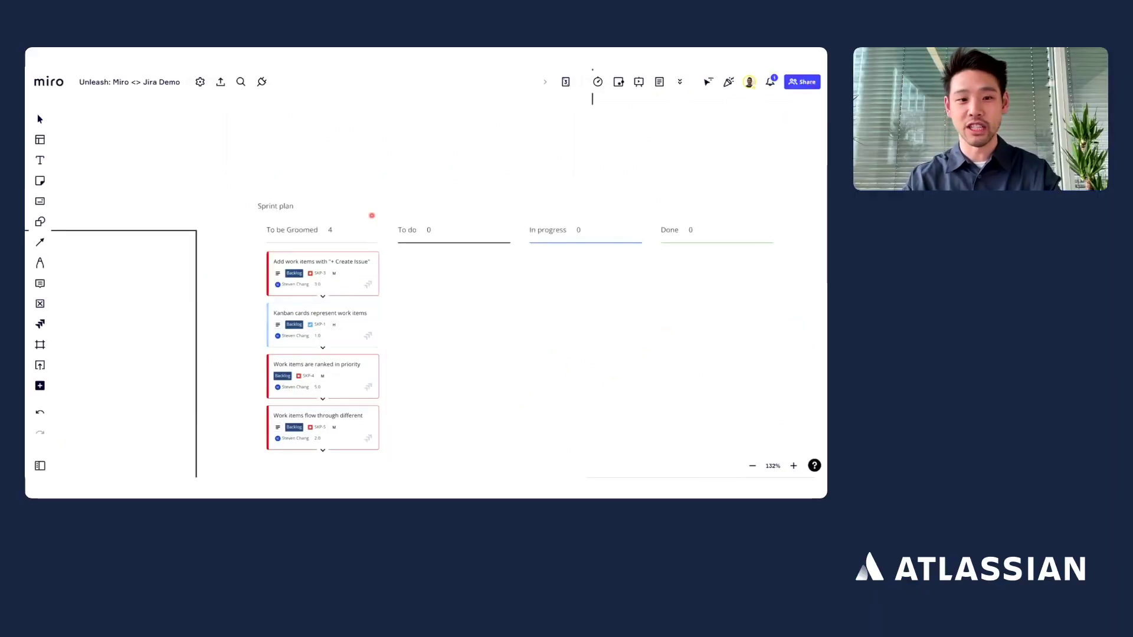
pyautogui.scroll(-3, 345, 178)
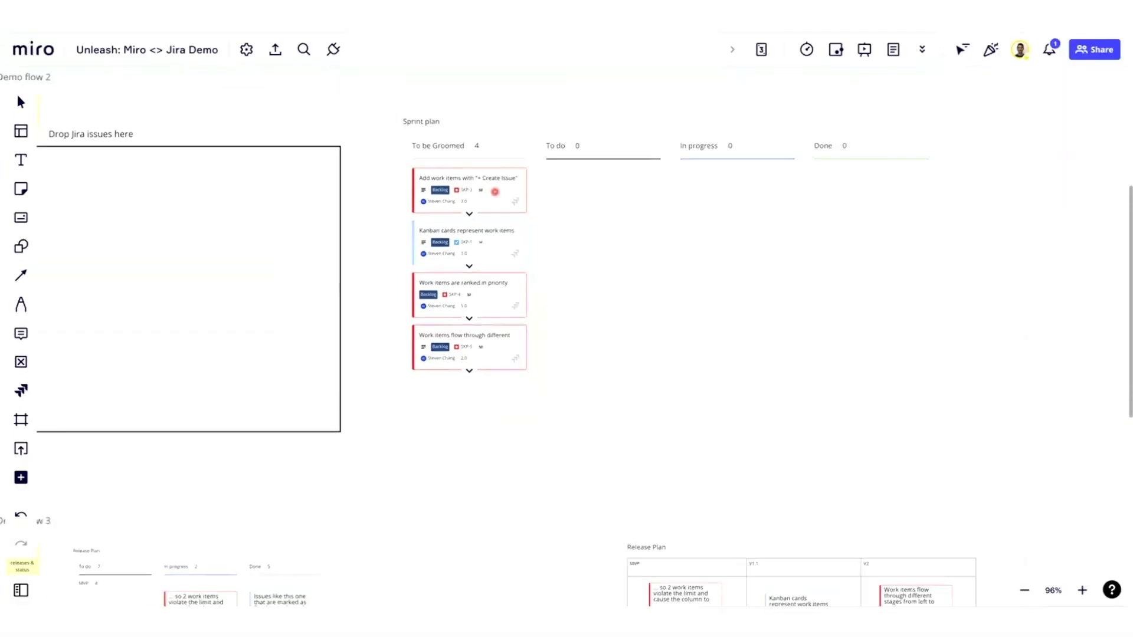
pyautogui.scroll(5, 490, 189)
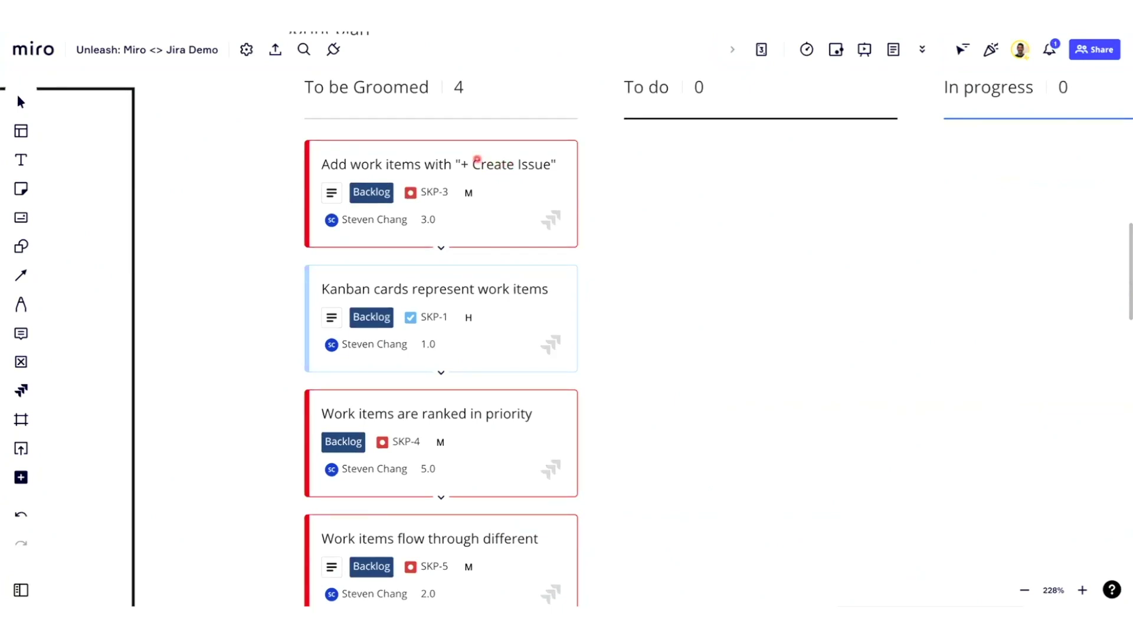
pyautogui.scroll(-8, 496, 313)
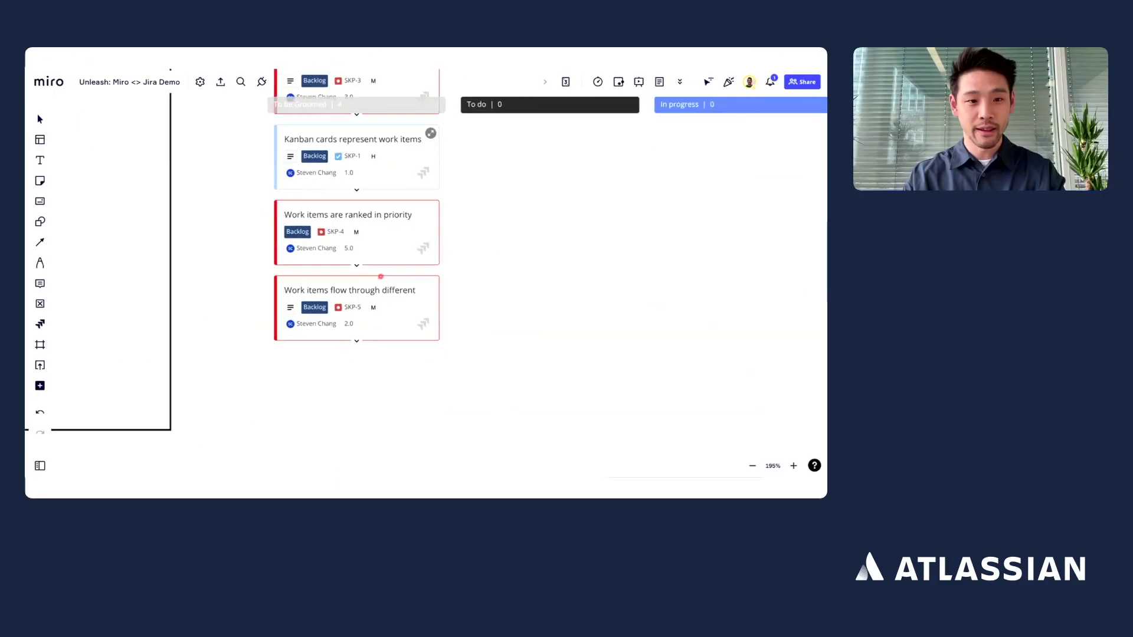
# Scroll through the Release Plan's MVP, V1.1 and V2 swimlanes, then open card SKP-15 for editing
pyautogui.scroll(-6, 380, 276)
pyautogui.hscroll(-4, 381, 276)
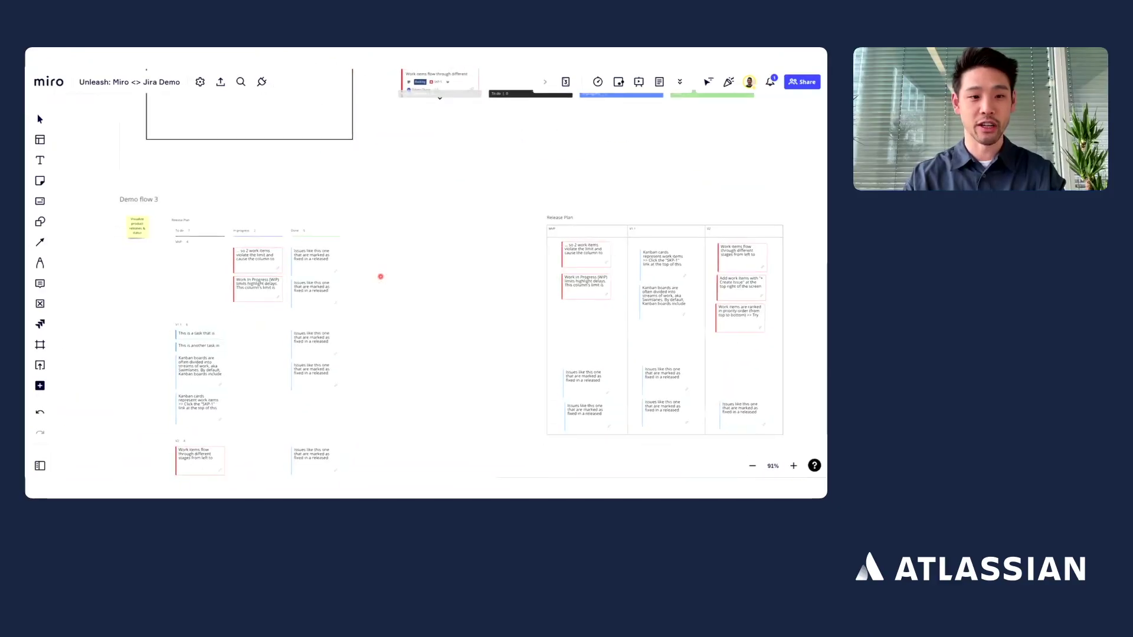
pyautogui.scroll(5, 321, 227)
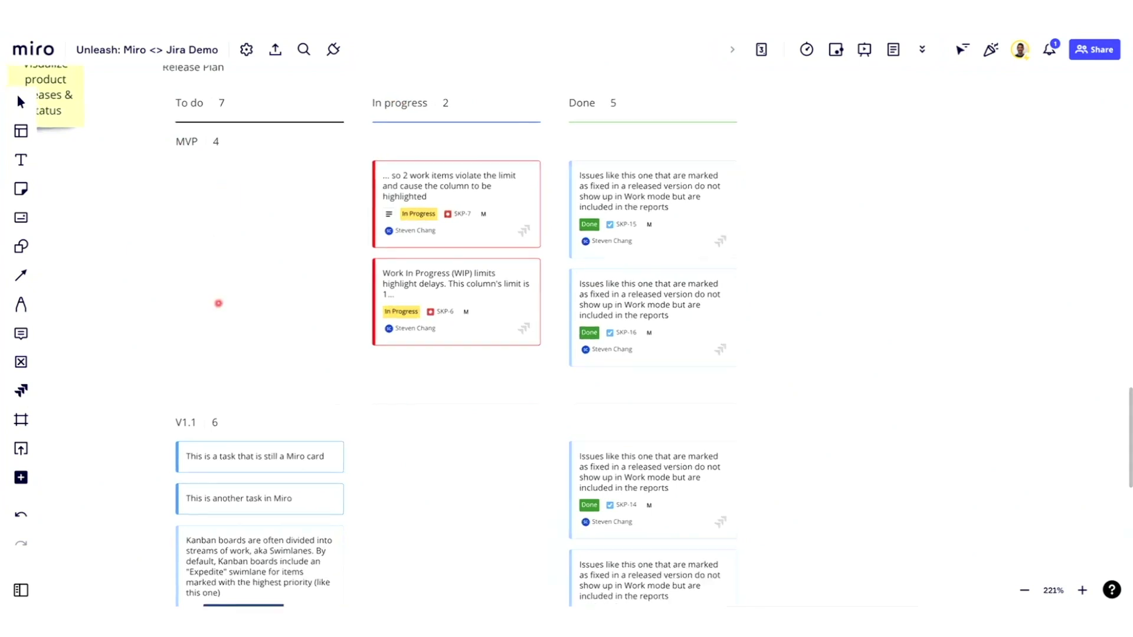
pyautogui.scroll(-3, 219, 303)
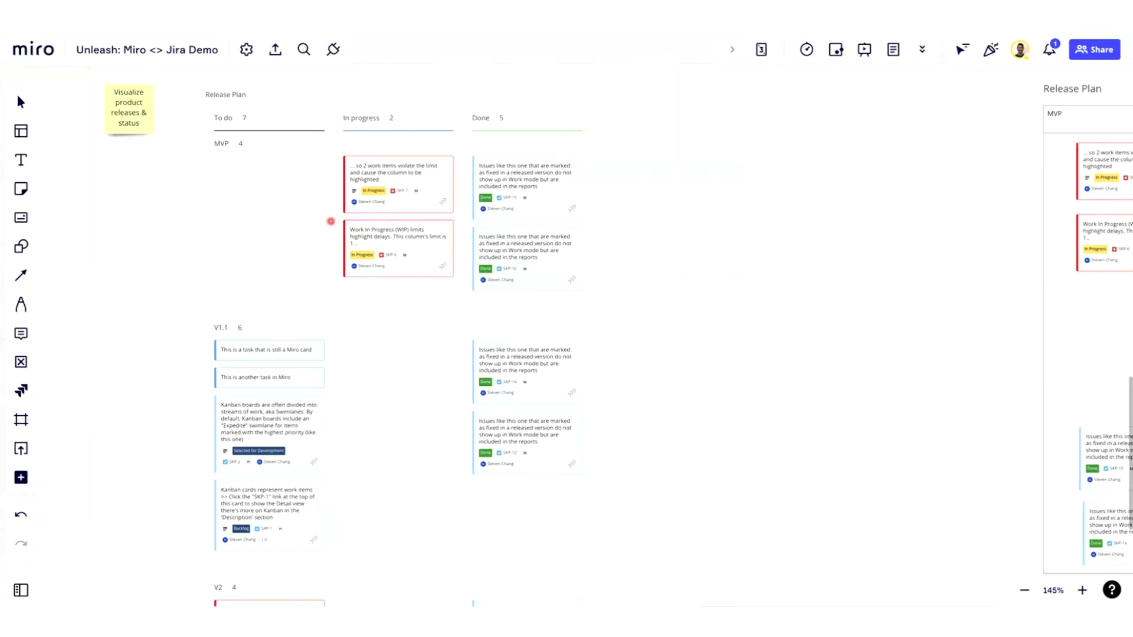
pyautogui.scroll(5, 277, 188)
pyautogui.scroll(2, 278, 188)
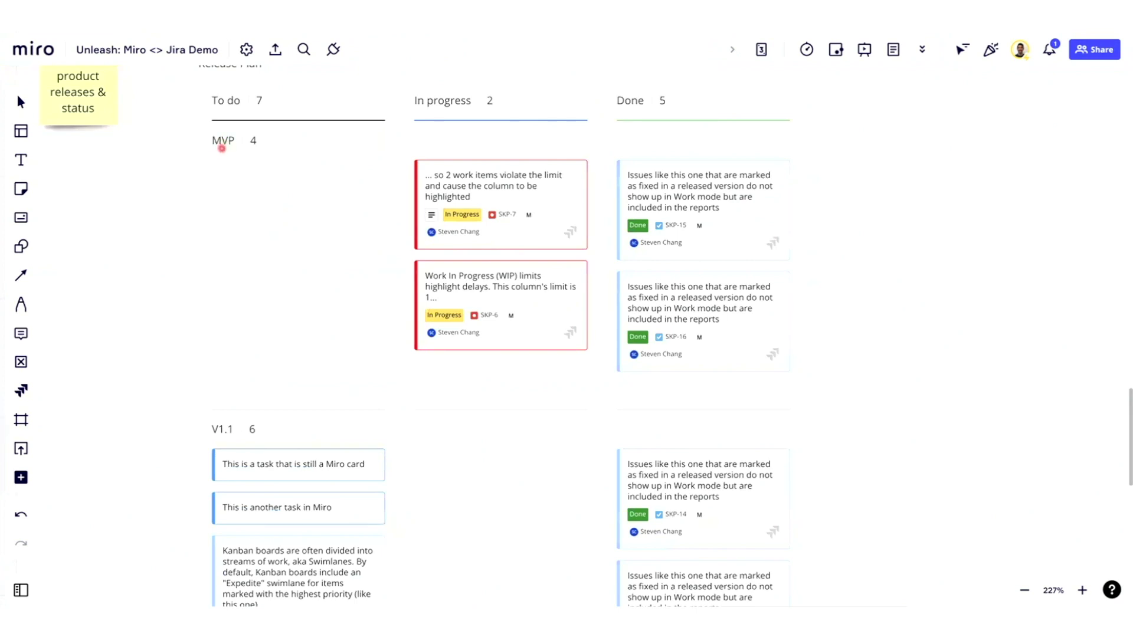
pyautogui.scroll(-8, 250, 295)
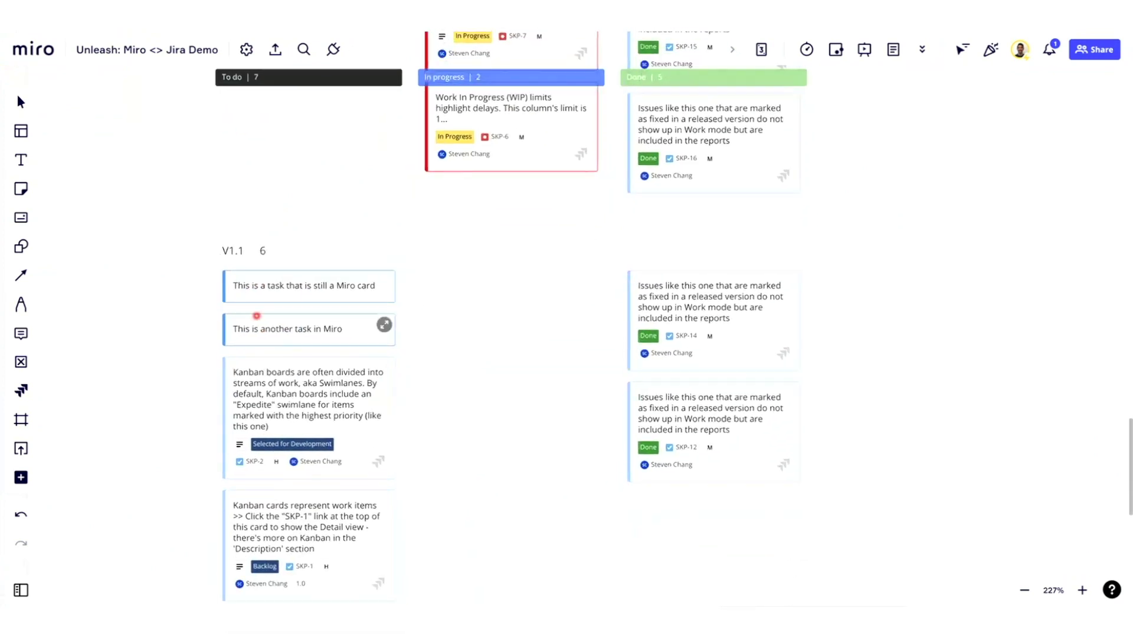
pyautogui.scroll(-1, 241, 254)
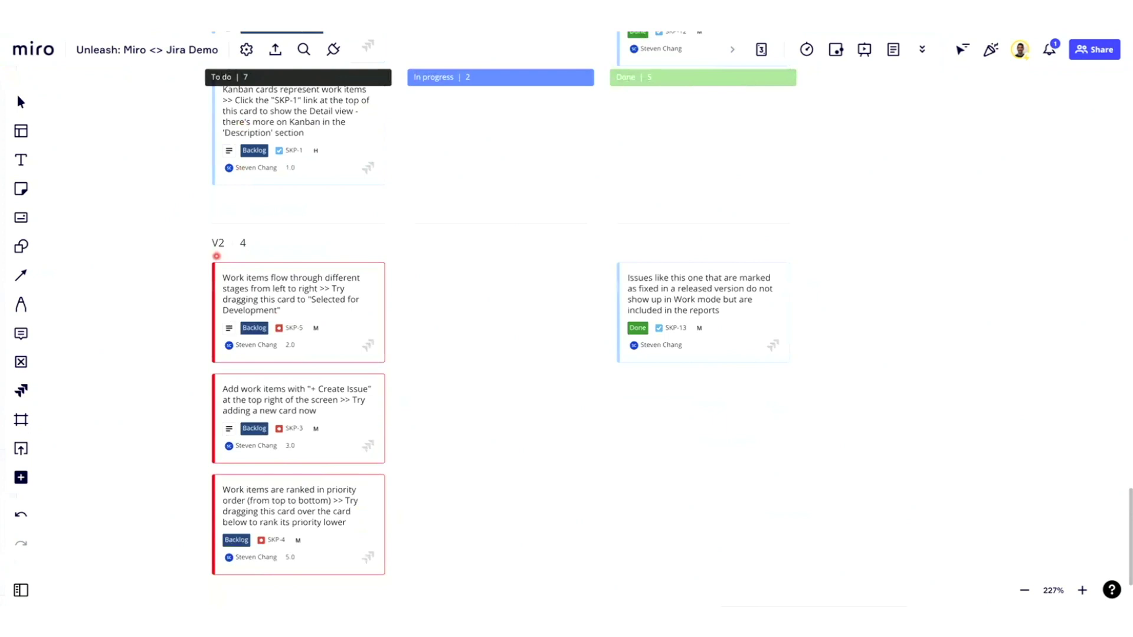
pyautogui.scroll(2, 216, 256)
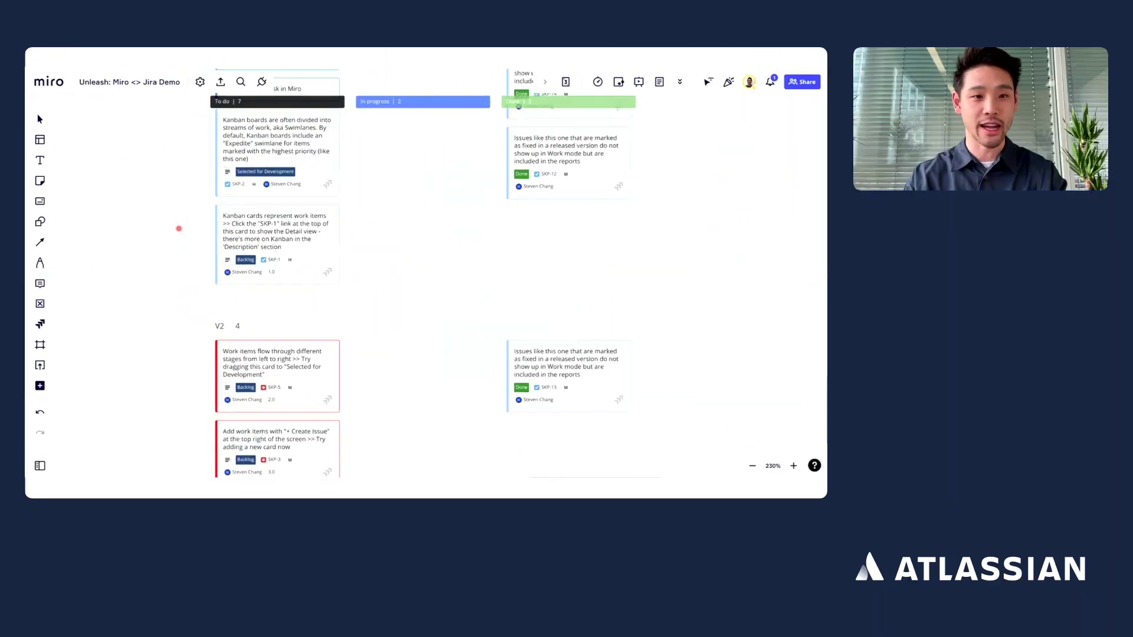
pyautogui.scroll(4, 178, 229)
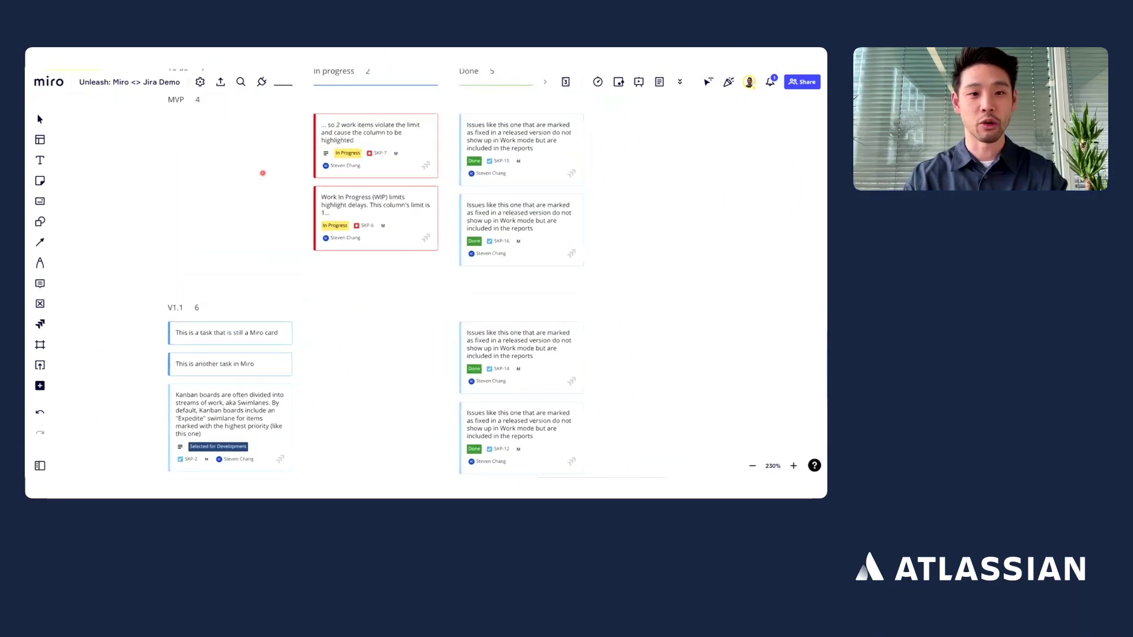
pyautogui.scroll(1, 263, 173)
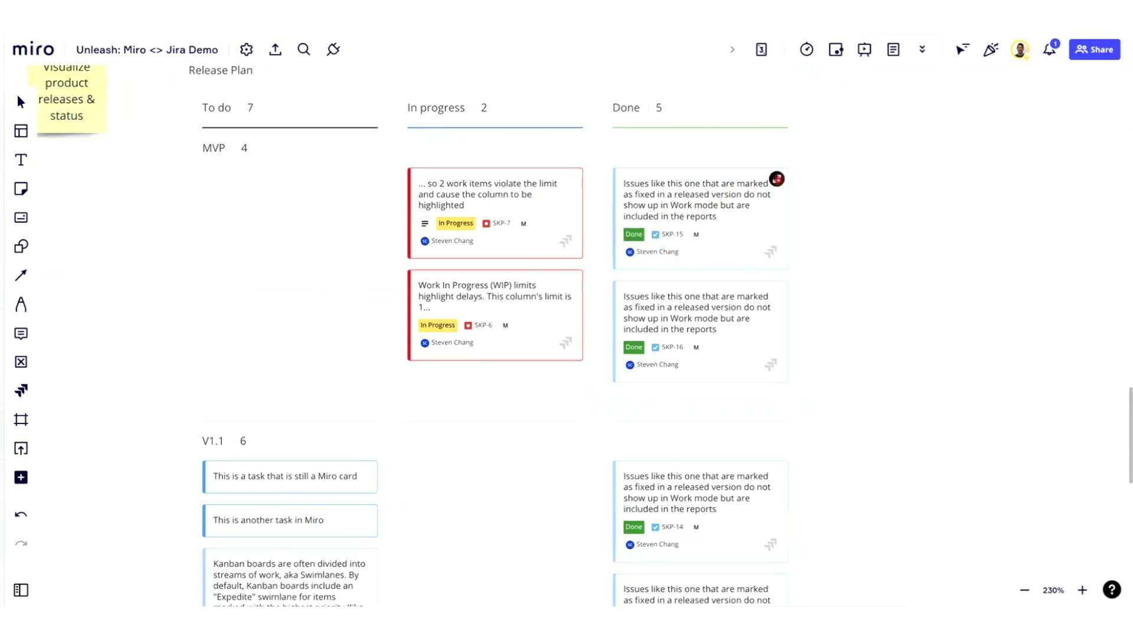
pyautogui.click(776, 179)
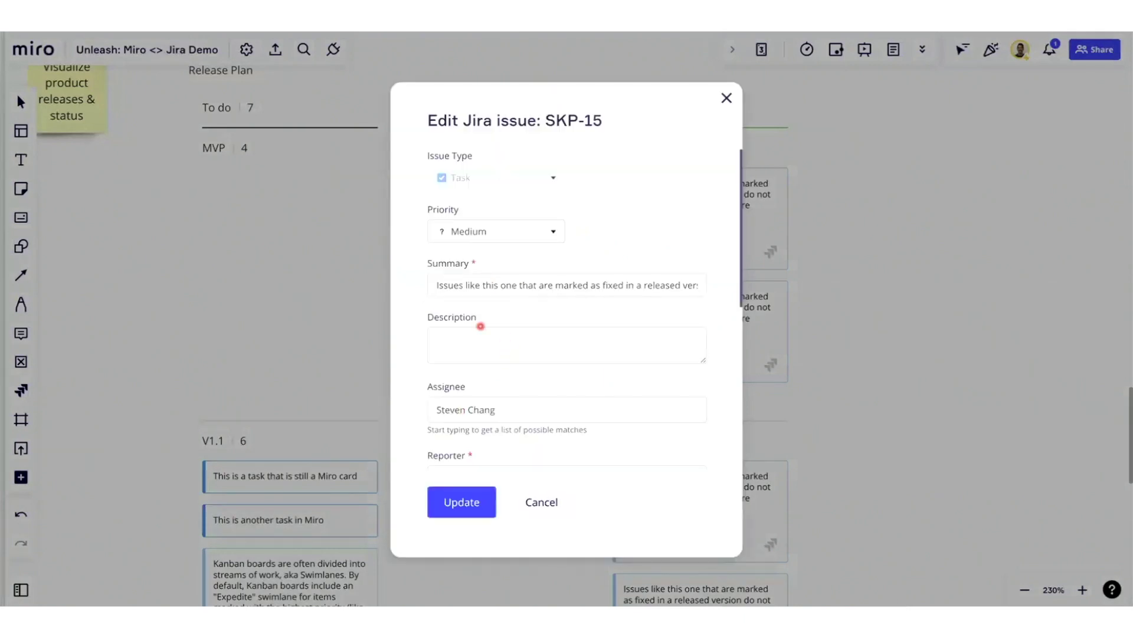
pyautogui.scroll(-3, 498, 356)
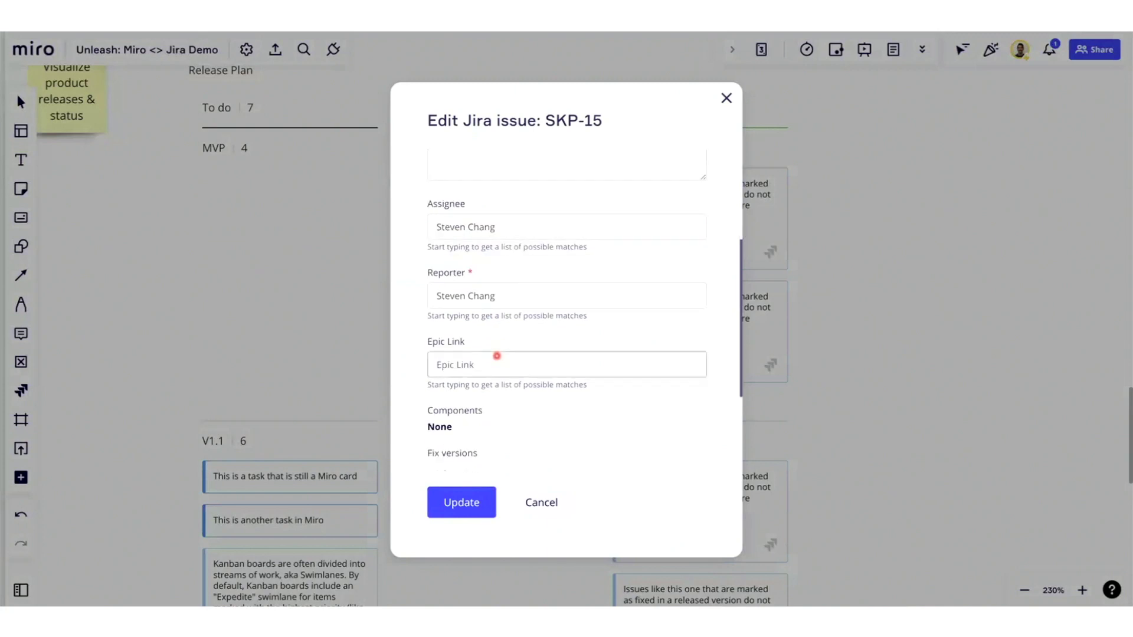
pyautogui.click(463, 503)
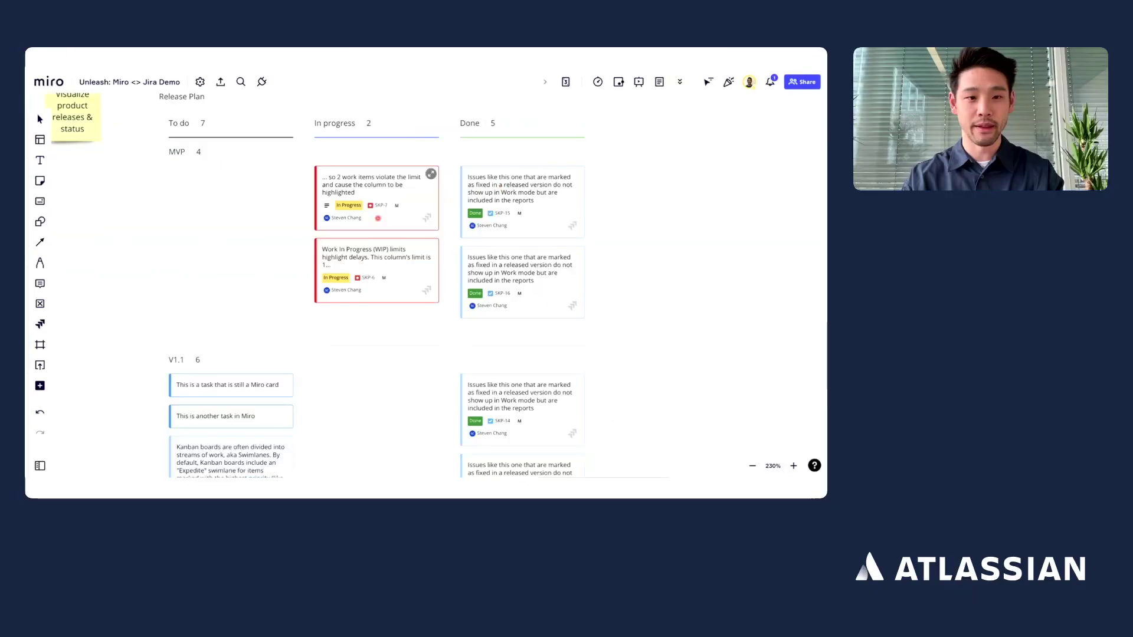
pyautogui.scroll(-5, 378, 218)
pyautogui.scroll(3, 378, 218)
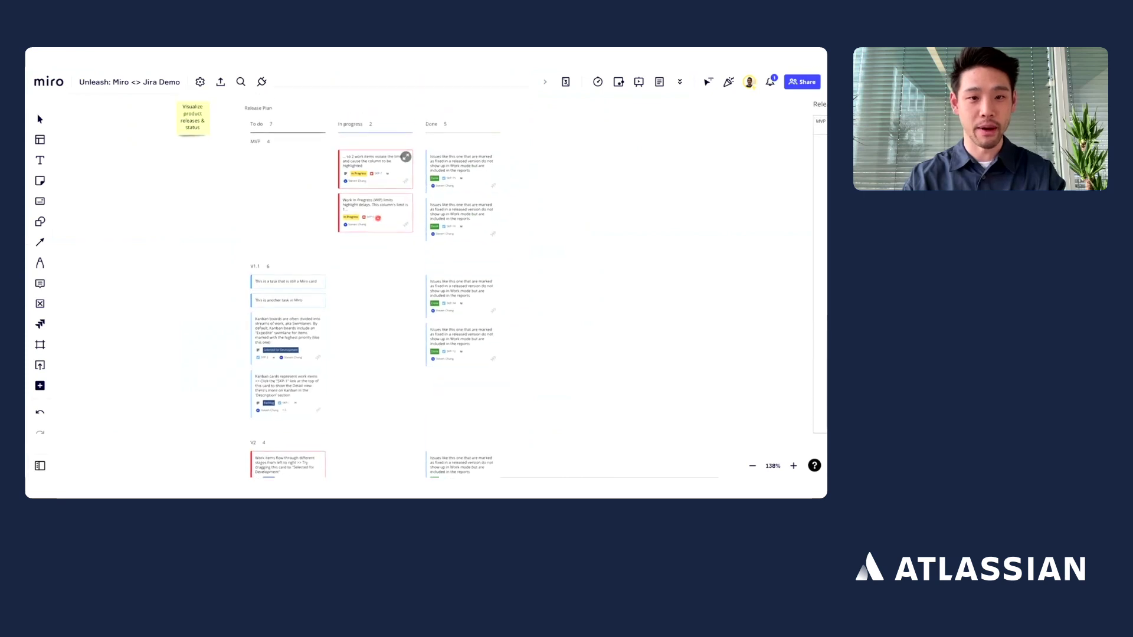
pyautogui.scroll(-3, 369, 207)
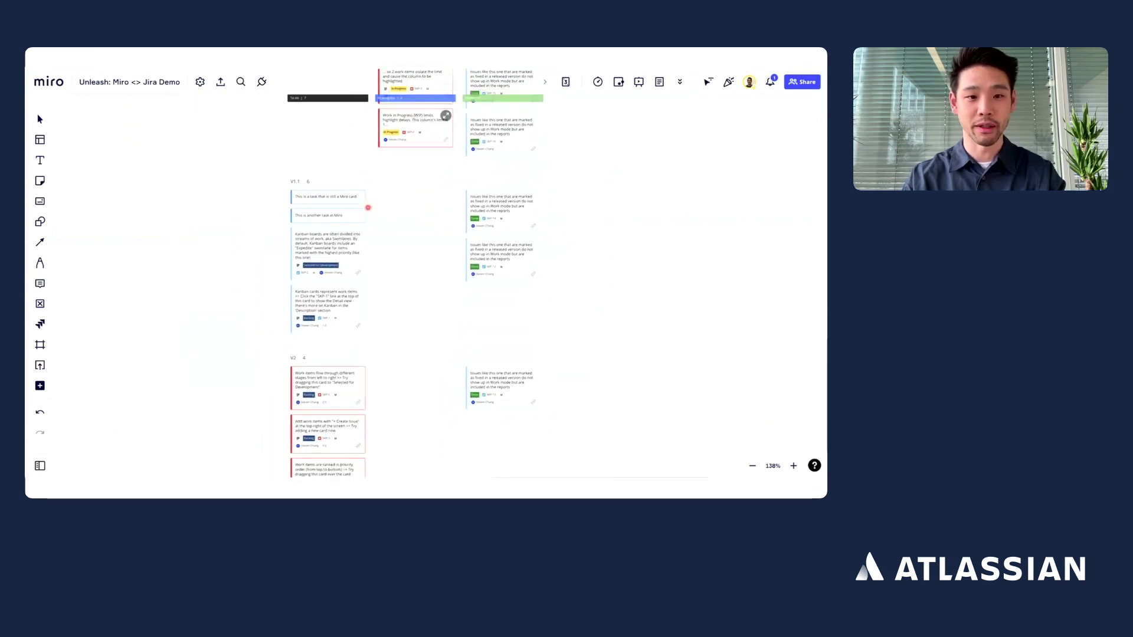
pyautogui.scroll(5, 331, 212)
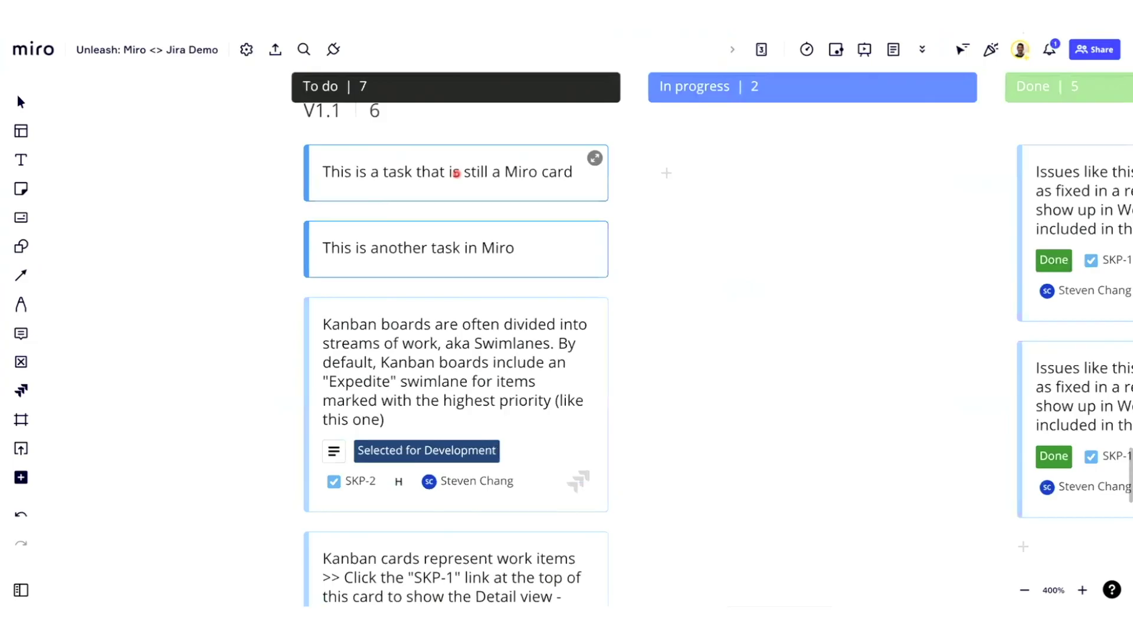
pyautogui.scroll(-3, 342, 171)
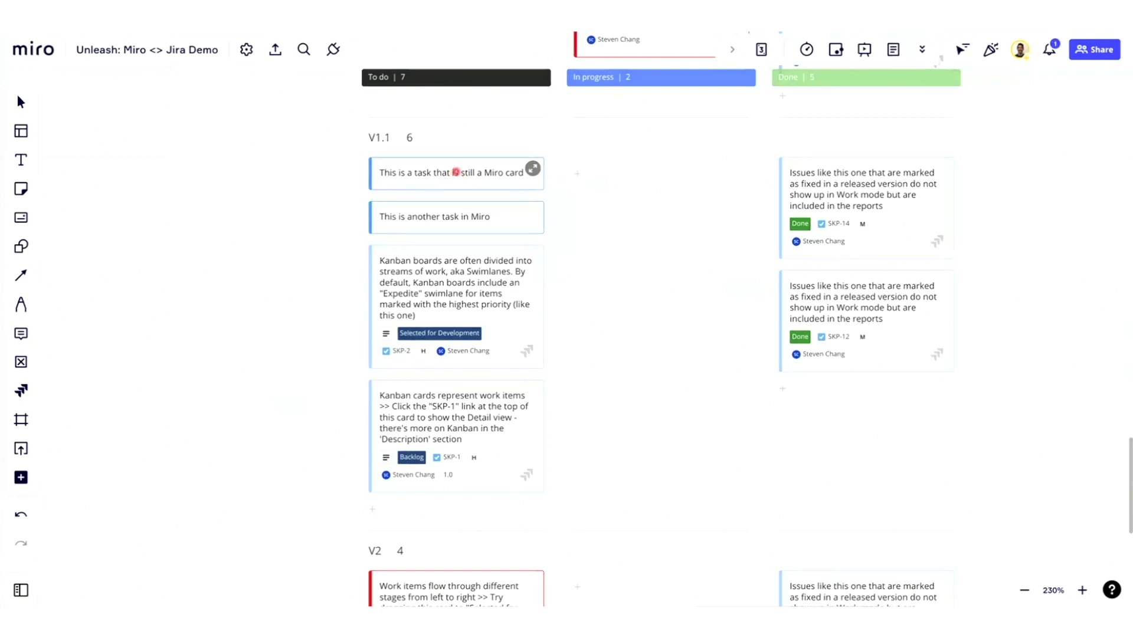
pyautogui.scroll(-3, 443, 214)
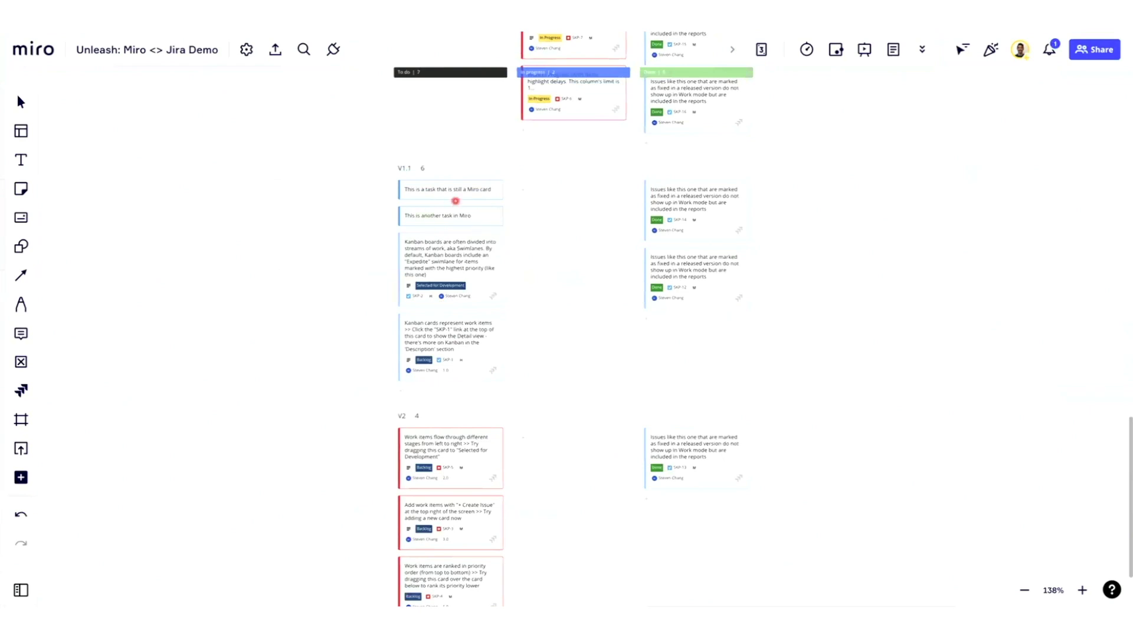
pyautogui.scroll(5, 446, 186)
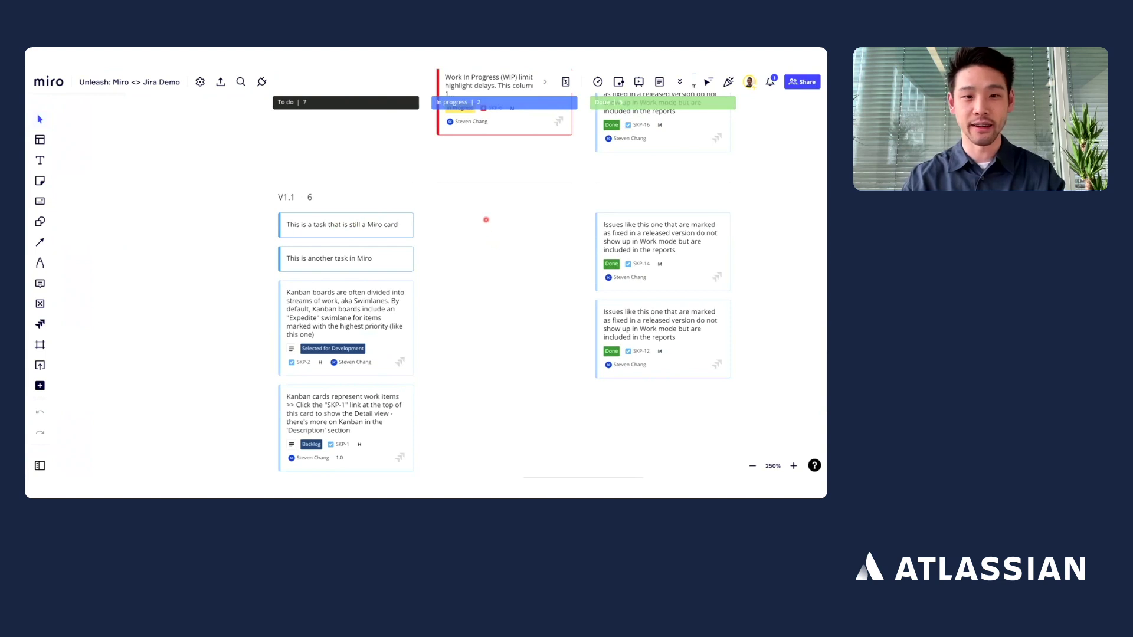
pyautogui.scroll(-5, 472, 249)
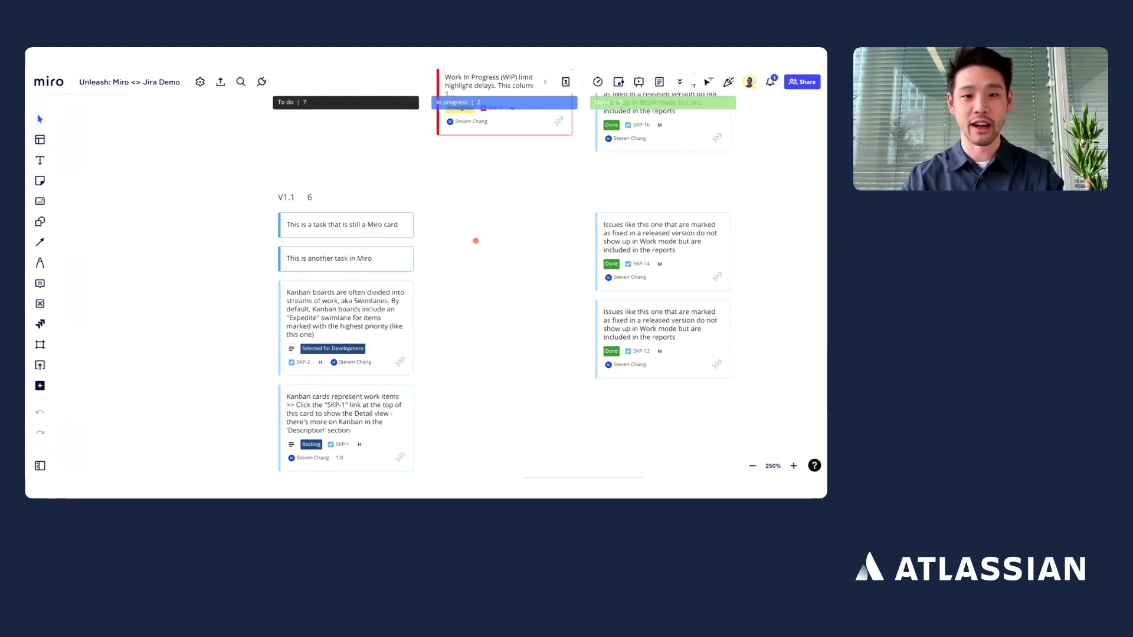
pyautogui.scroll(10, 478, 241)
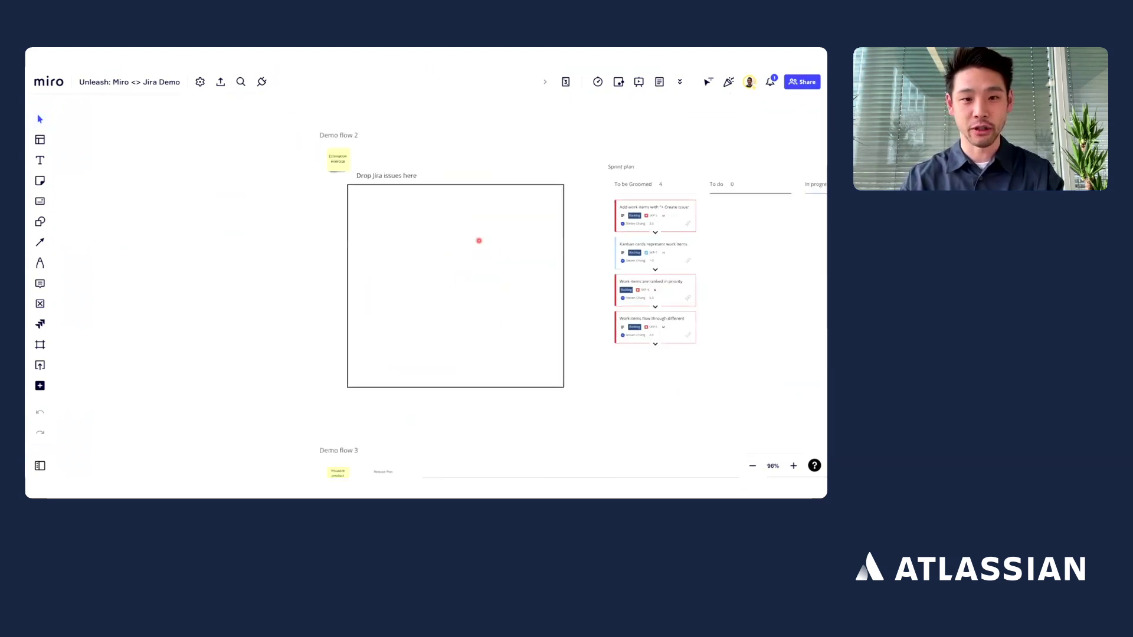
pyautogui.scroll(2, 478, 240)
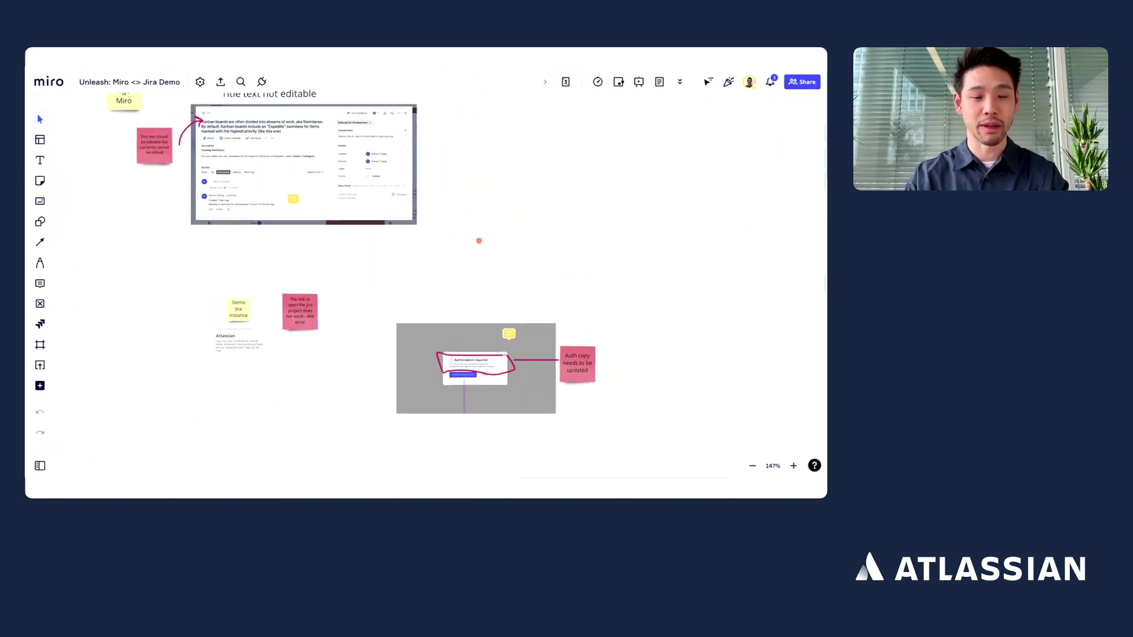
pyautogui.hscroll(5, 494, 227)
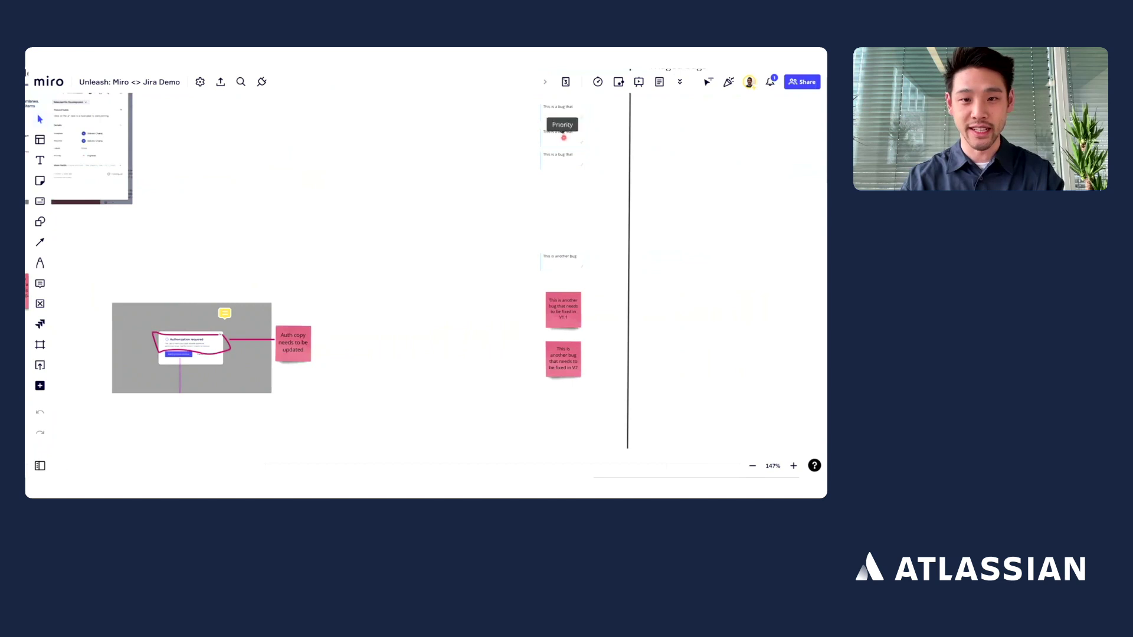
pyautogui.scroll(-8, 516, 224)
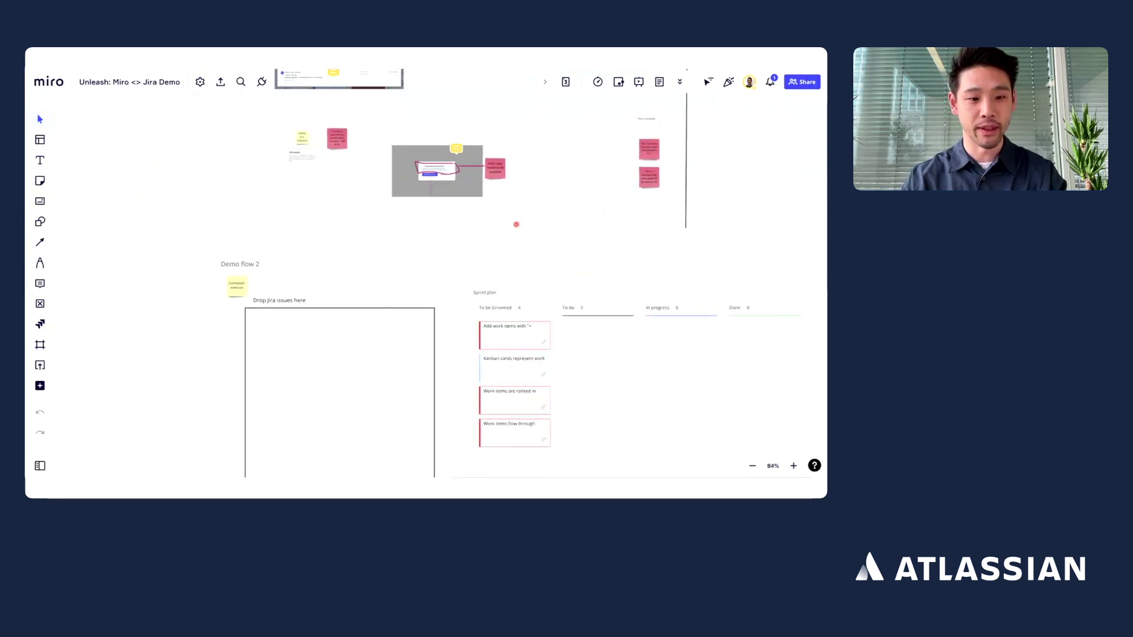
pyautogui.scroll(5, 516, 224)
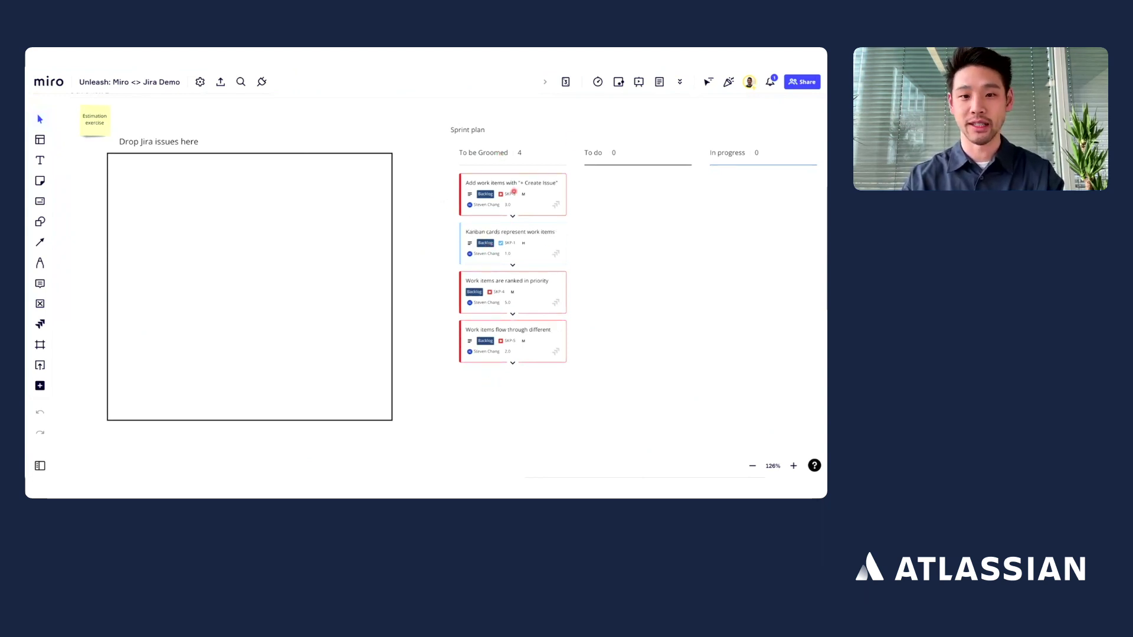
pyautogui.scroll(-1, 510, 194)
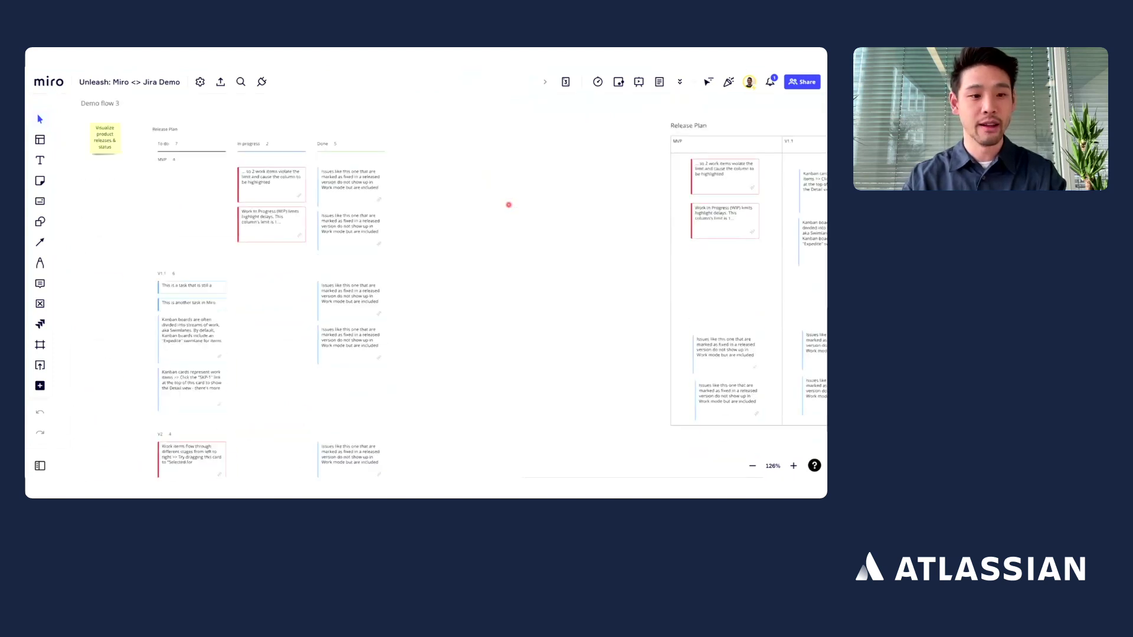
pyautogui.scroll(-1, 508, 205)
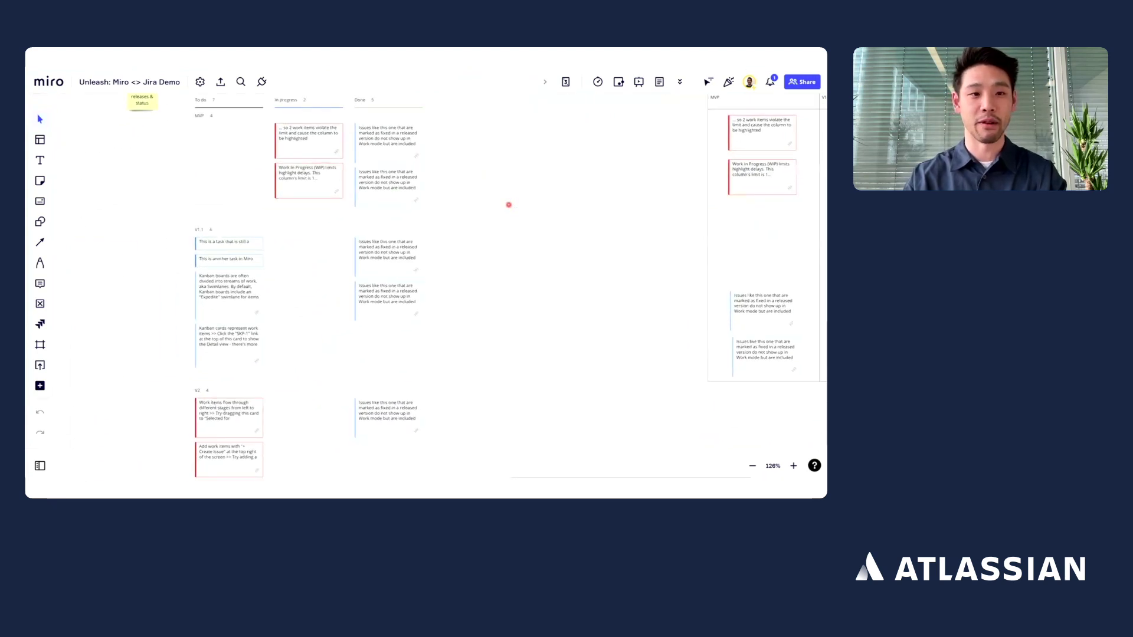
pyautogui.scroll(5, 509, 205)
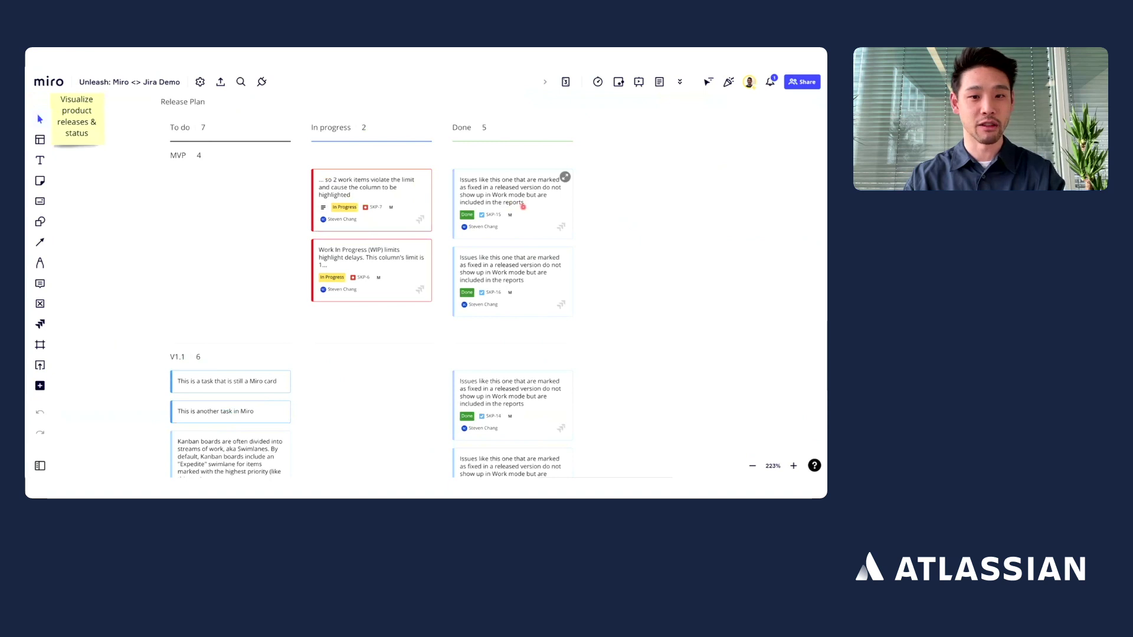